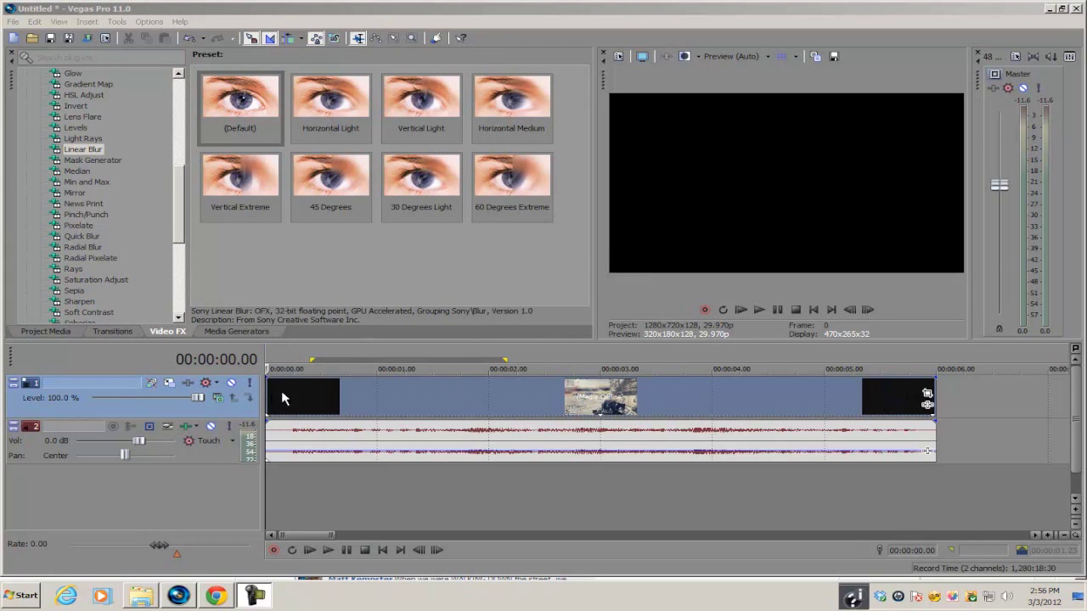
# - Select the gameplay audio event on the timeline
pyautogui.click(274, 438)
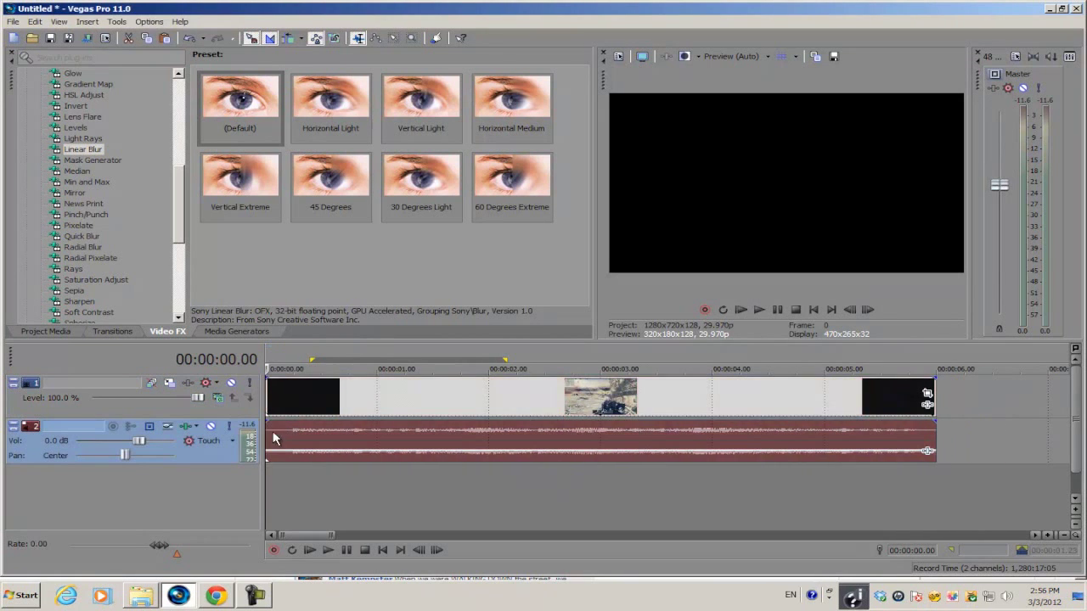
# - Insert a new empty video track above the gameplay clip
pyautogui.click(301, 405)
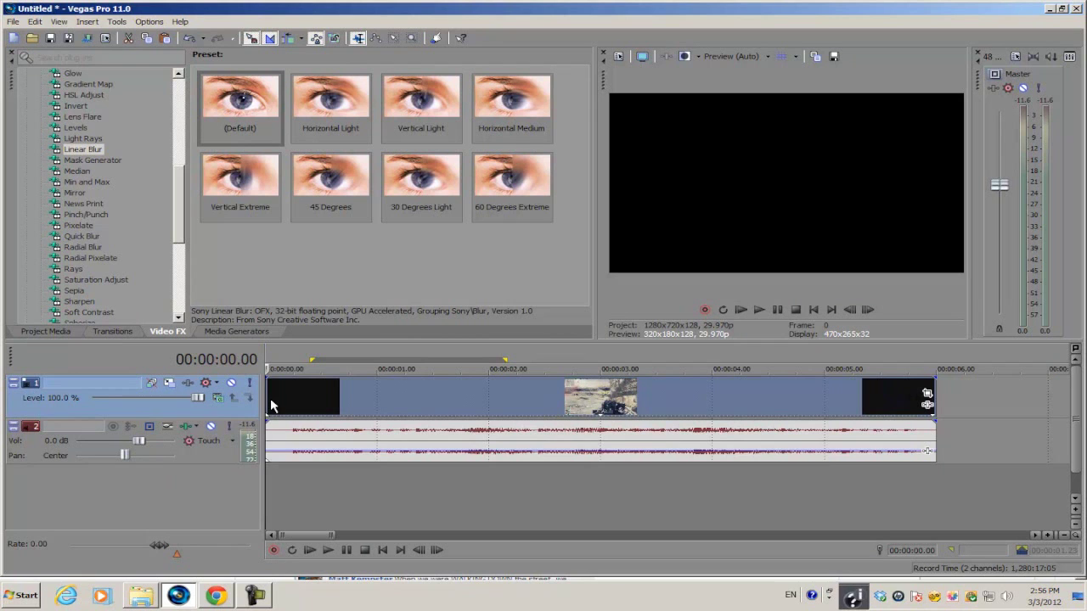
pyautogui.rightClick(304, 487)
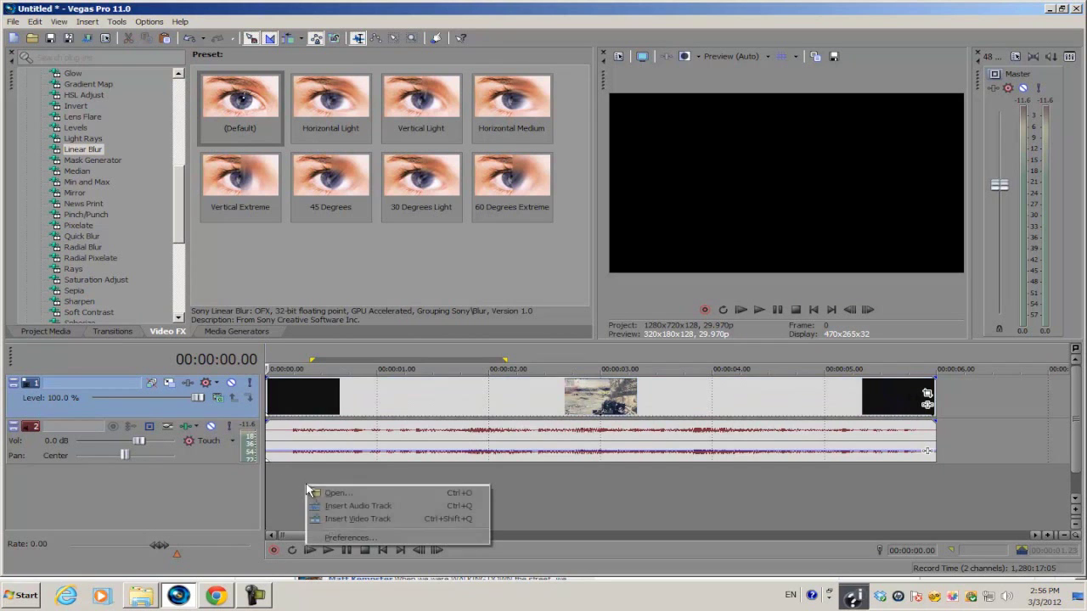
pyautogui.click(325, 512)
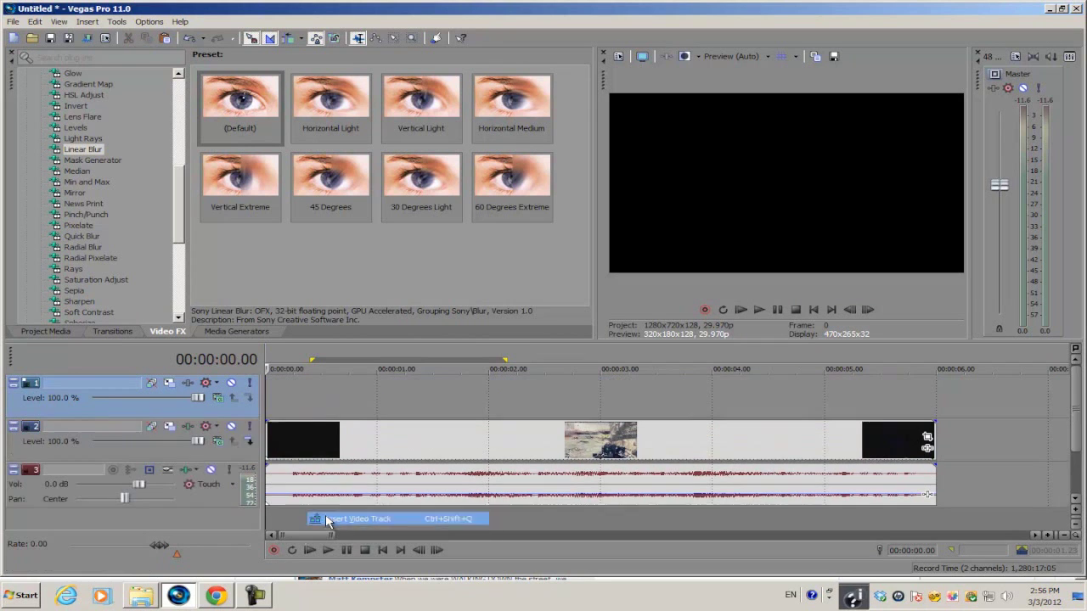
# - Paste a copy of the gameplay video event onto the new top track, then return to the start
pyautogui.rightClick(308, 437)
pyautogui.click(275, 401)
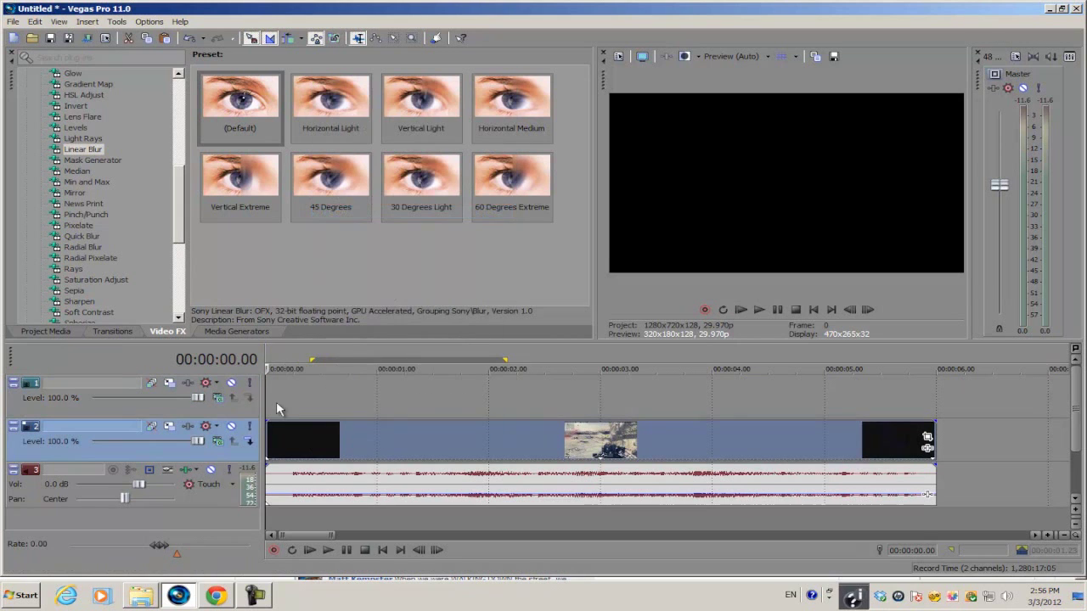
pyautogui.rightClick(276, 401)
pyautogui.click(304, 411)
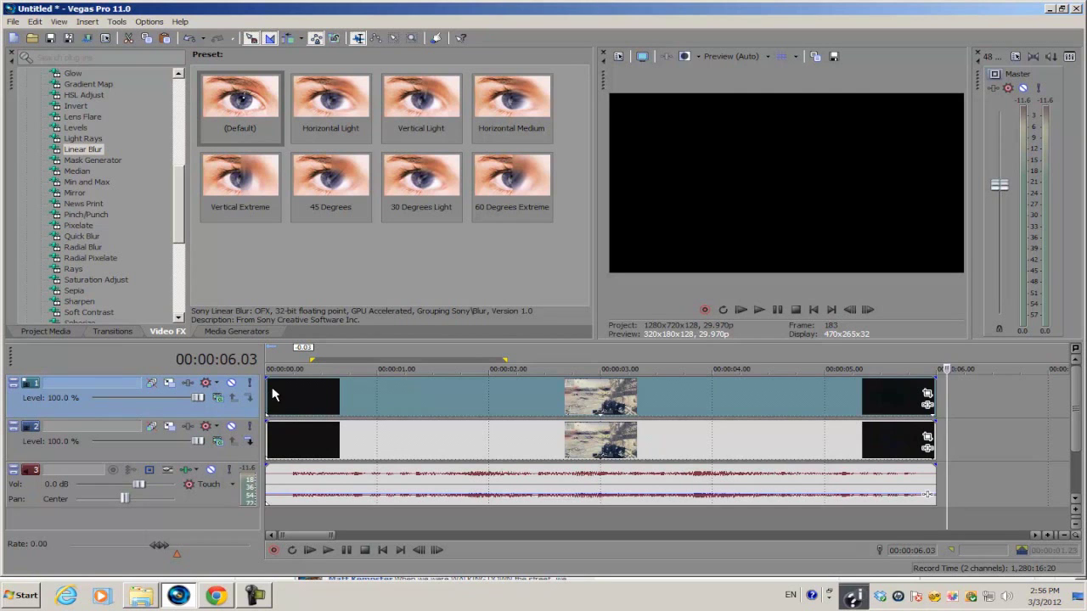
pyautogui.press('Home')
# - Step frame by frame to frame 28 and add marker 1 there
pyautogui.click(352, 387)
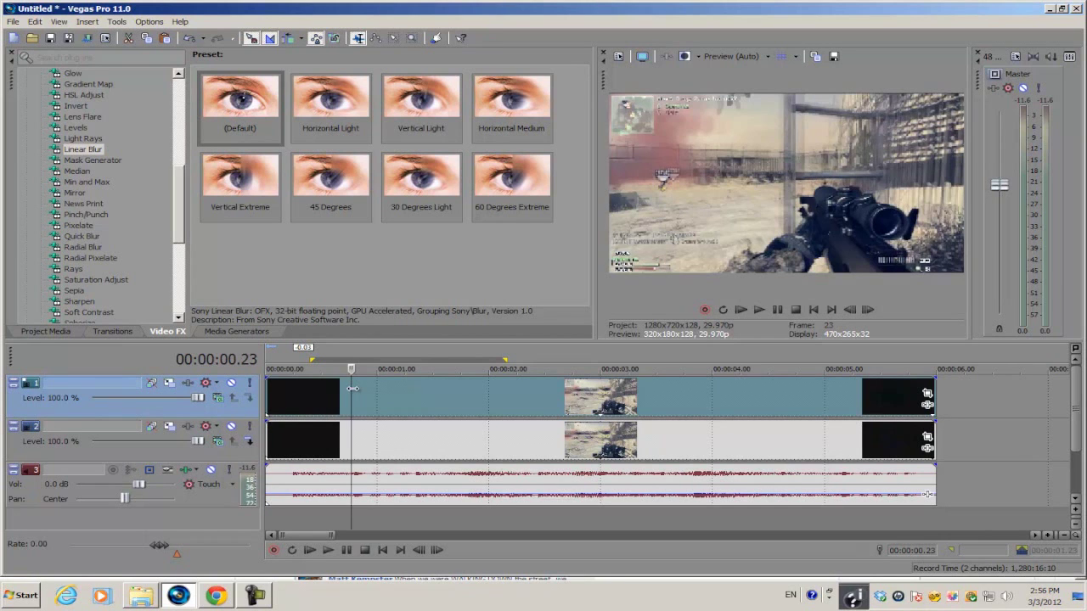
pyautogui.click(851, 311)
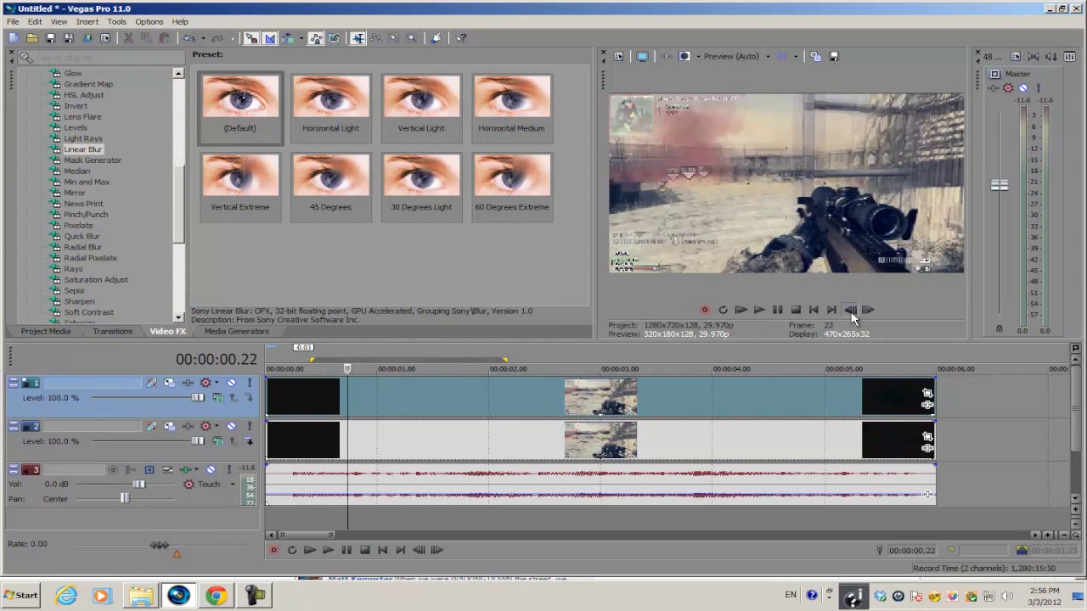
pyautogui.click(852, 311)
pyautogui.click(867, 311)
pyautogui.click(867, 311)
pyautogui.click(866, 310)
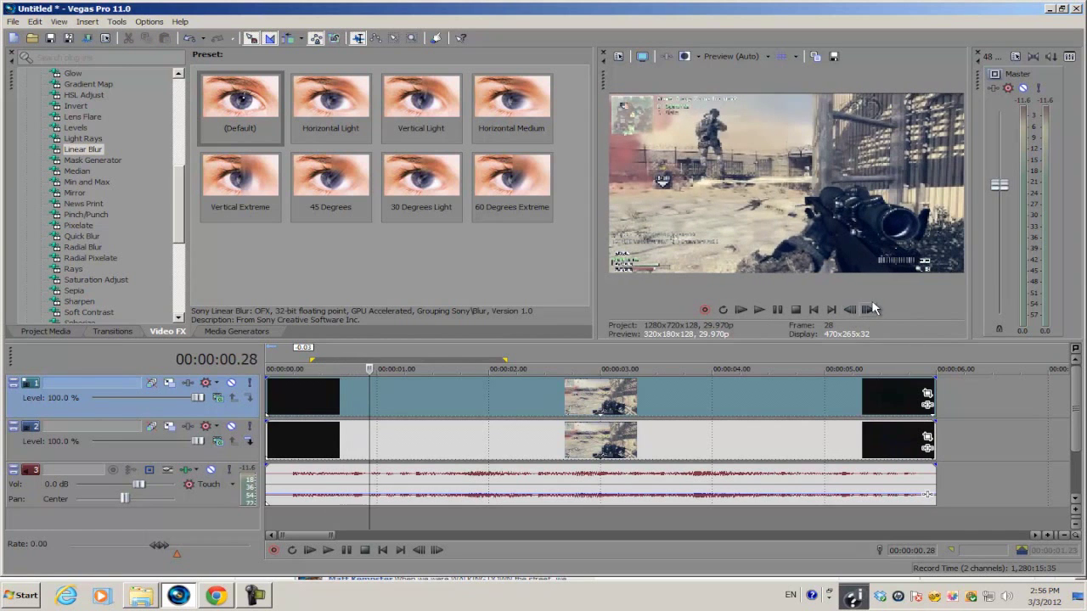
pyautogui.click(867, 311)
pyautogui.click(867, 311)
pyautogui.click(867, 311)
pyautogui.click(867, 311)
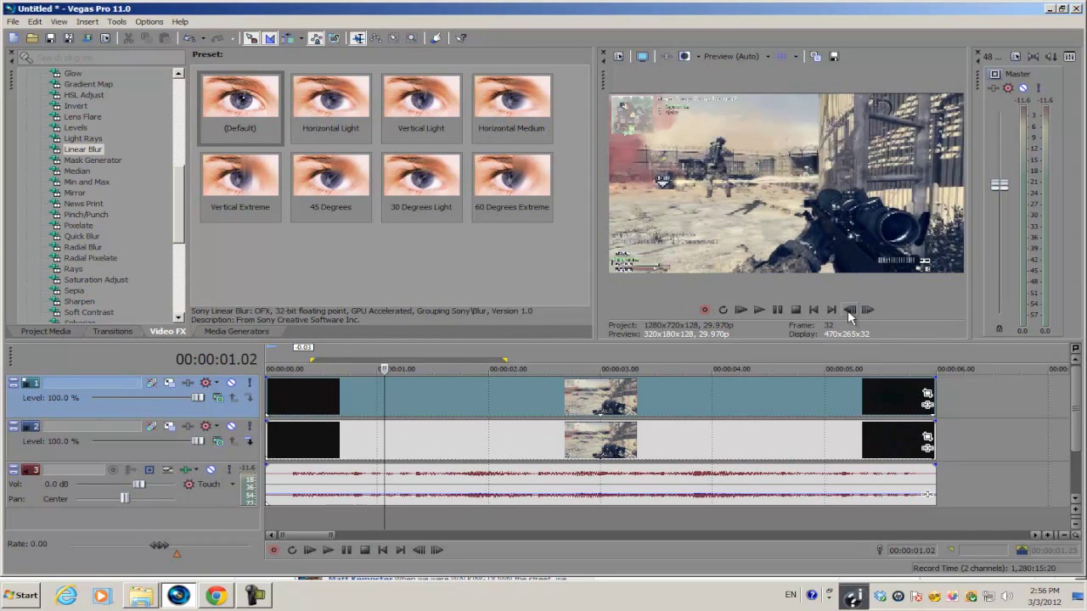
pyautogui.click(849, 310)
pyautogui.click(849, 310)
pyautogui.click(848, 310)
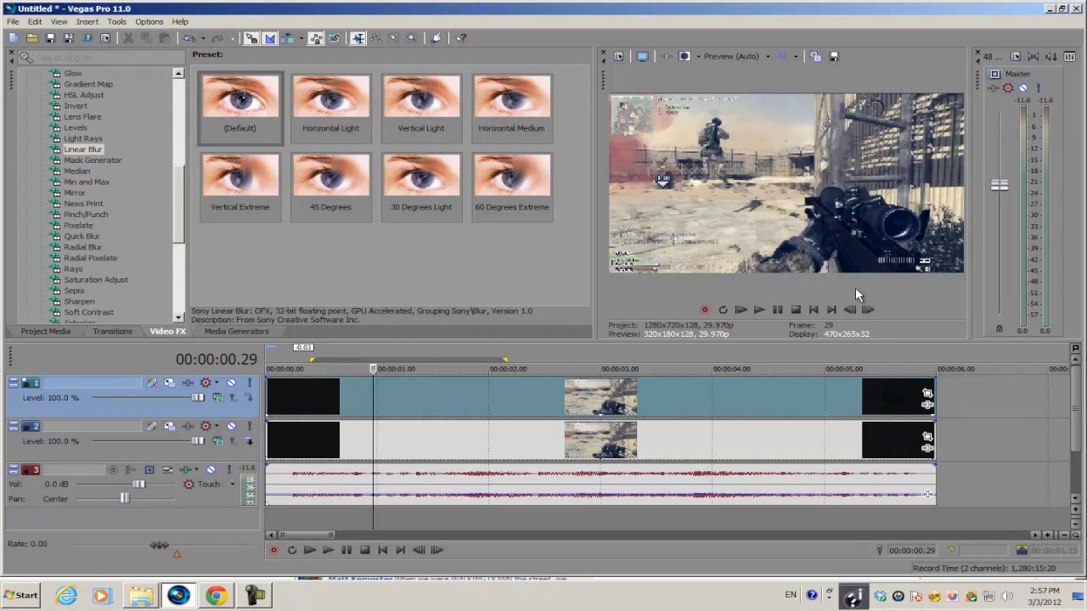
pyautogui.click(860, 311)
pyautogui.click(860, 311)
pyautogui.click(855, 312)
pyautogui.click(855, 311)
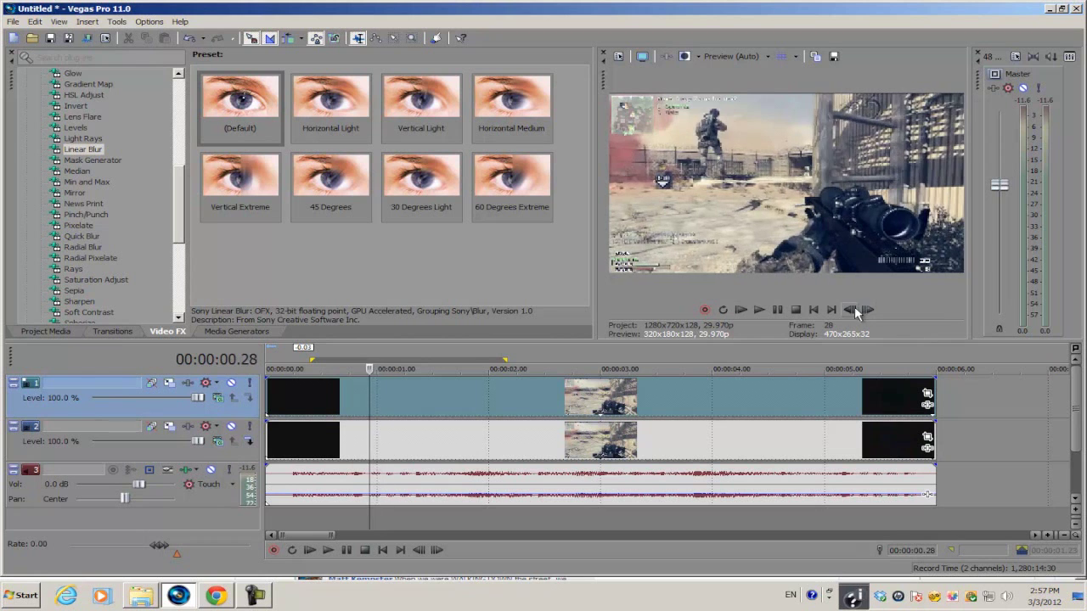
pyautogui.click(855, 314)
pyautogui.click(855, 314)
pyautogui.click(866, 310)
pyautogui.press('m')
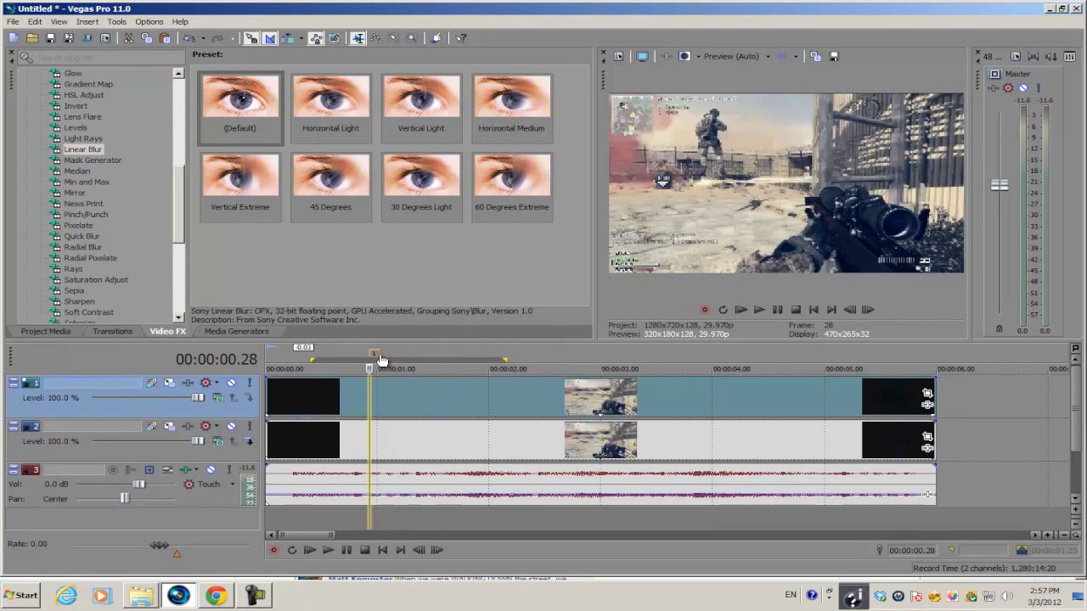
# - Add marker 2 at 00:00:01.12, then jump back to marker 1
pyautogui.click(867, 311)
pyautogui.press('space')
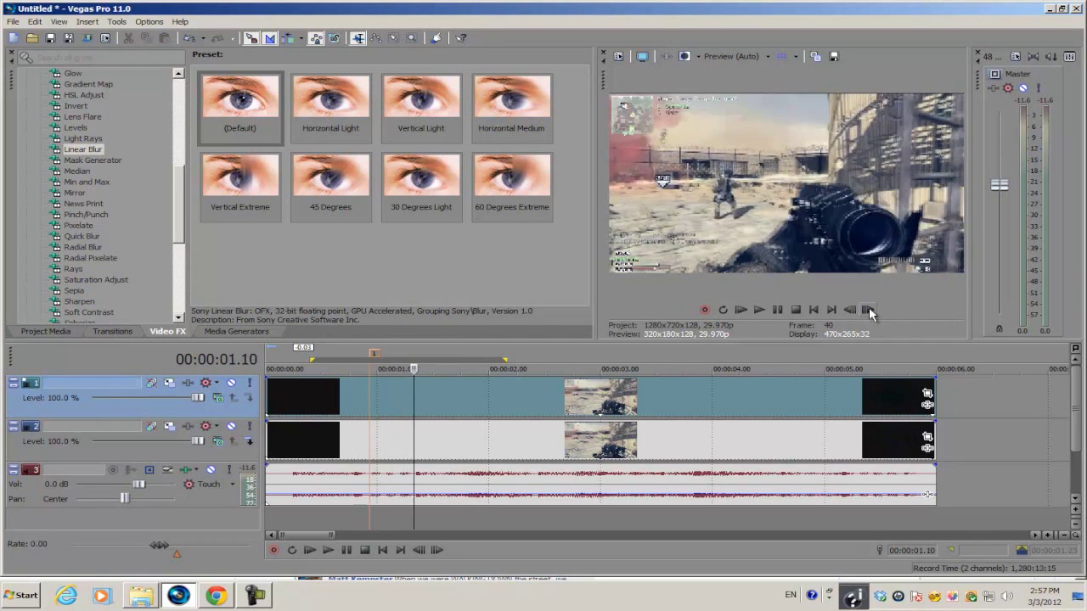
pyautogui.click(867, 311)
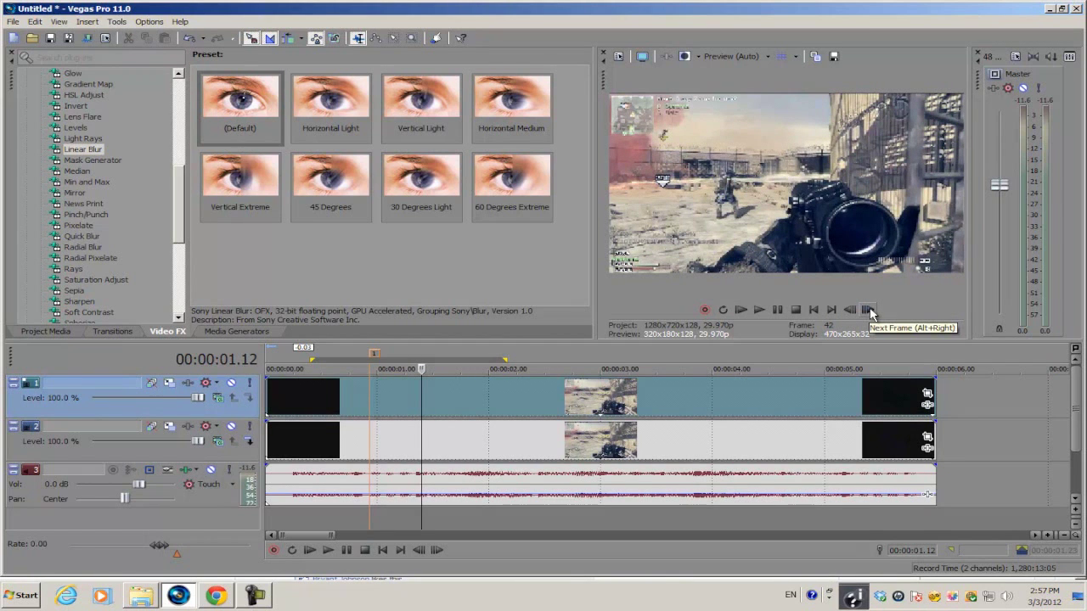
pyautogui.press('m')
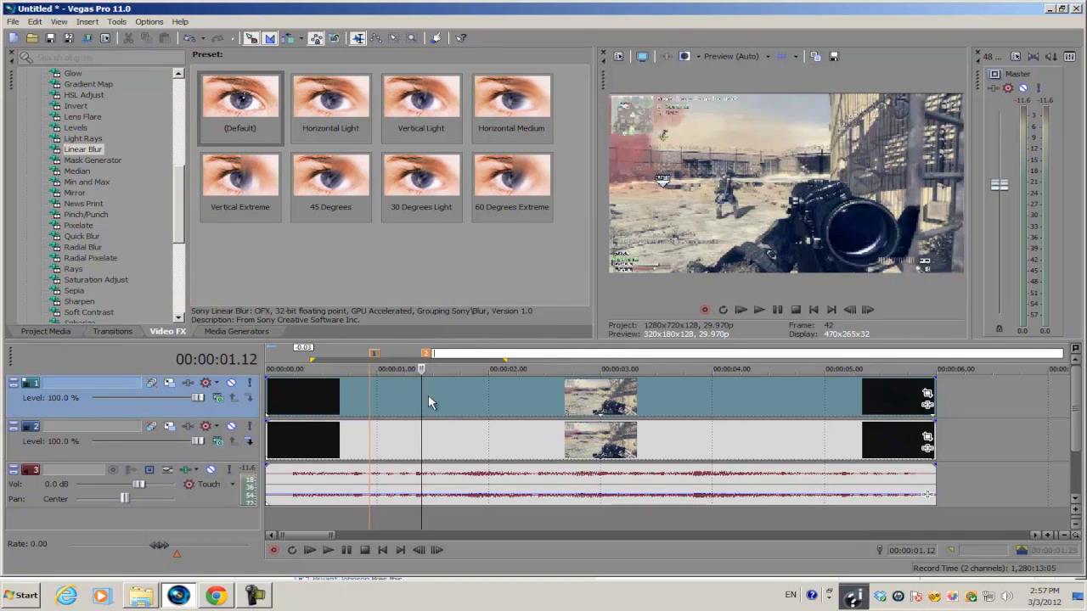
pyautogui.click(366, 392)
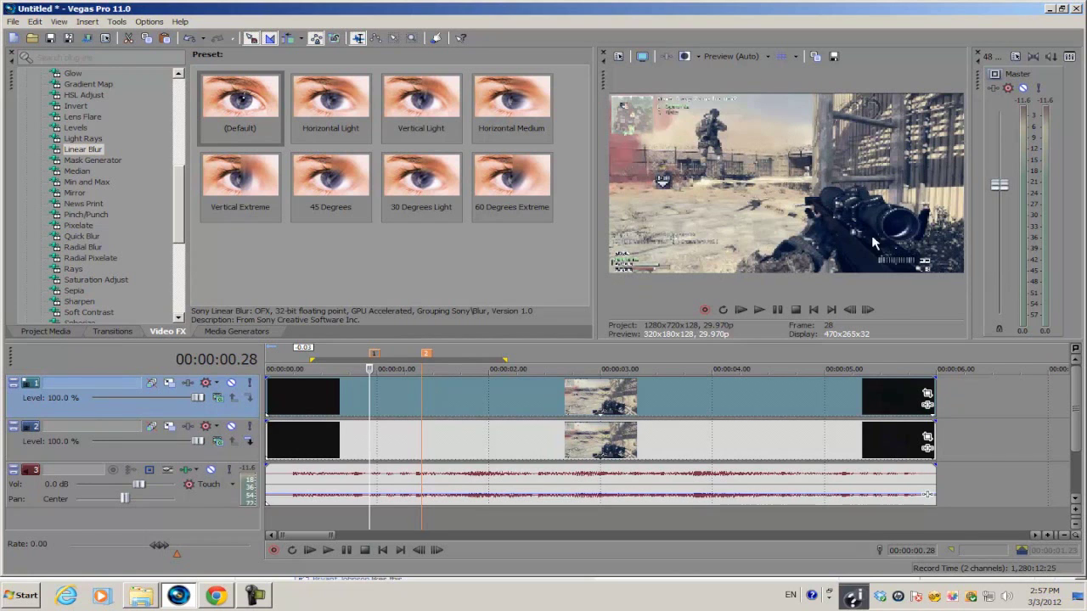
pyautogui.click(928, 397)
# - In the top event's Pan/Crop, enable Mask and Sync Cursor, and keyframe the mask at 00:00:00.28
pyautogui.moveTo(502, 149); pyautogui.dragTo(739, 142)
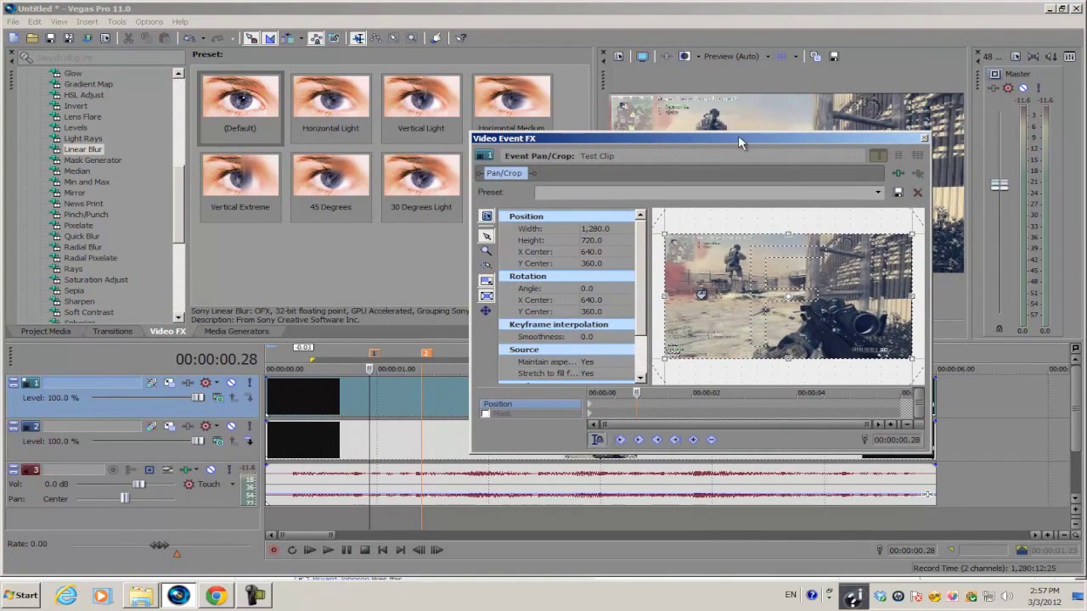
pyautogui.click(485, 414)
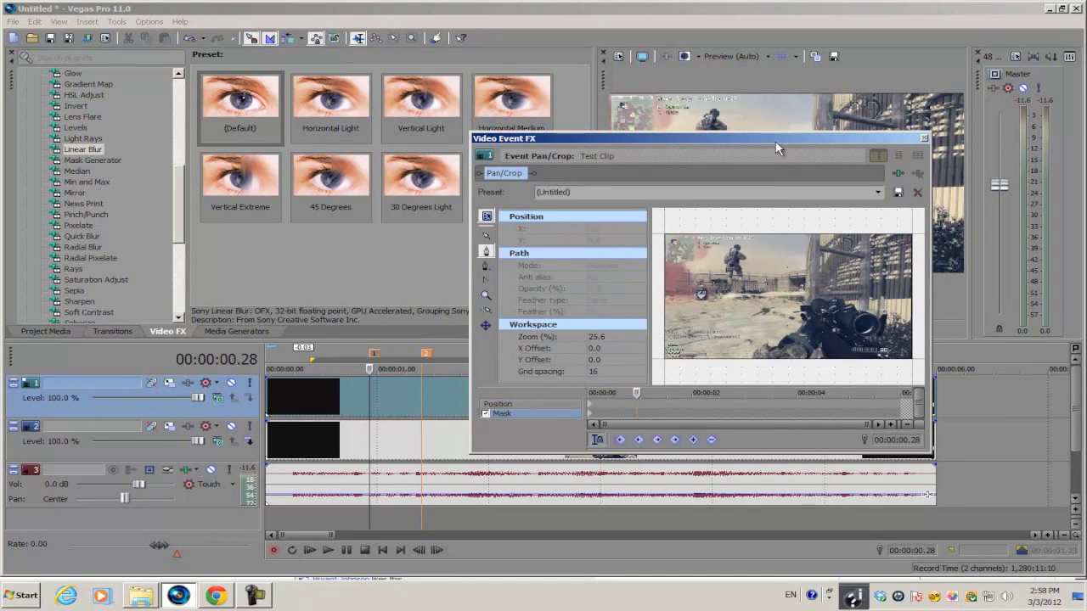
pyautogui.moveTo(775, 140); pyautogui.dragTo(853, 190)
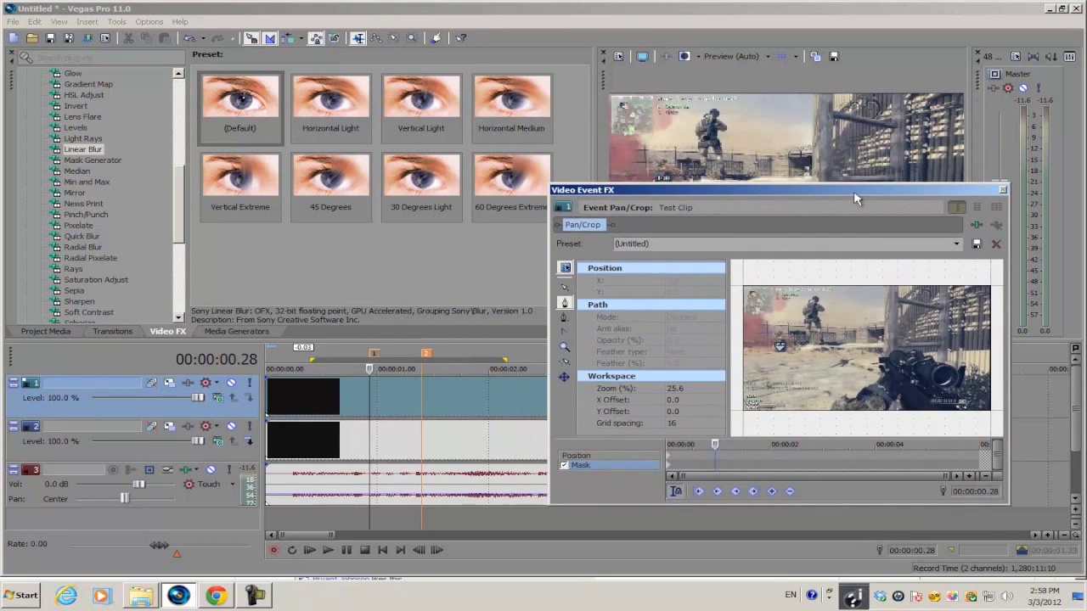
pyautogui.click(675, 492)
pyautogui.moveTo(713, 444)
pyautogui.mouseDown()
pyautogui.moveTo(736, 443)
pyautogui.moveTo(715, 443)
pyautogui.moveTo(725, 442)
pyautogui.mouseUp()
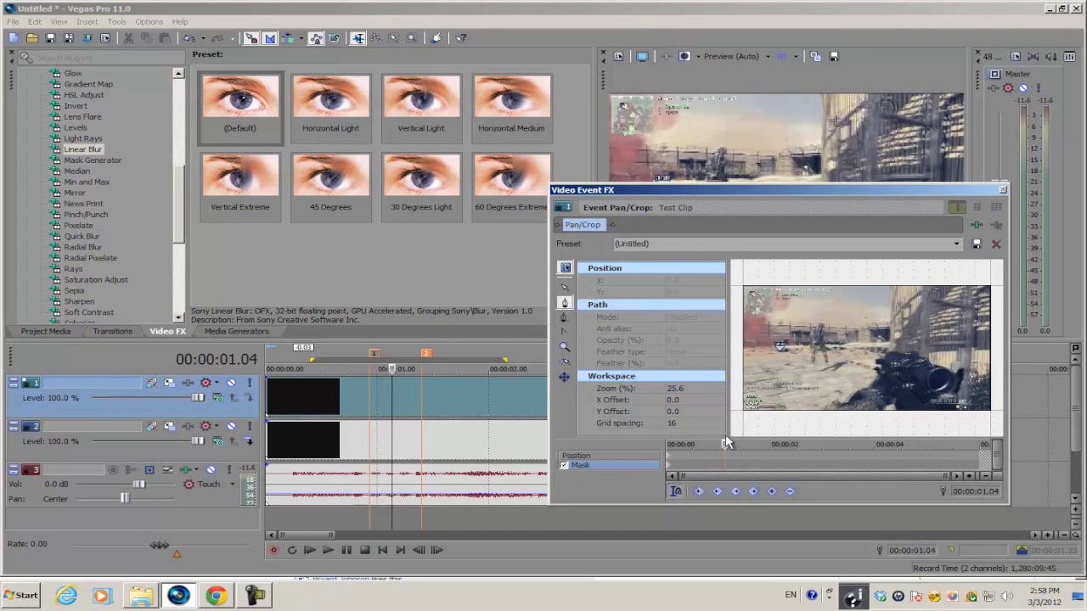
pyautogui.click(370, 389)
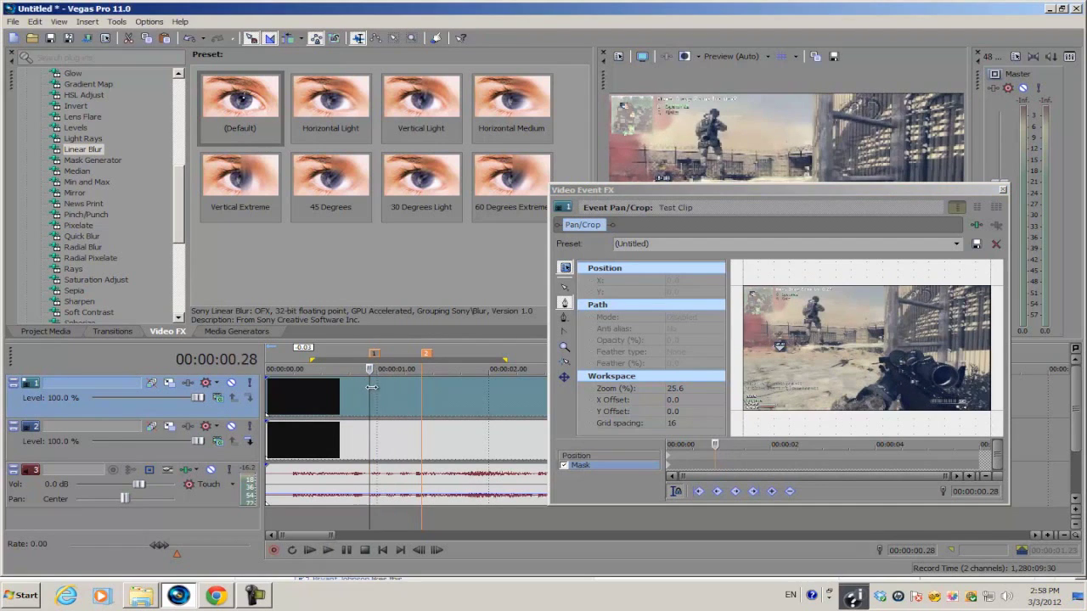
pyautogui.moveTo(736, 194); pyautogui.dragTo(567, 193)
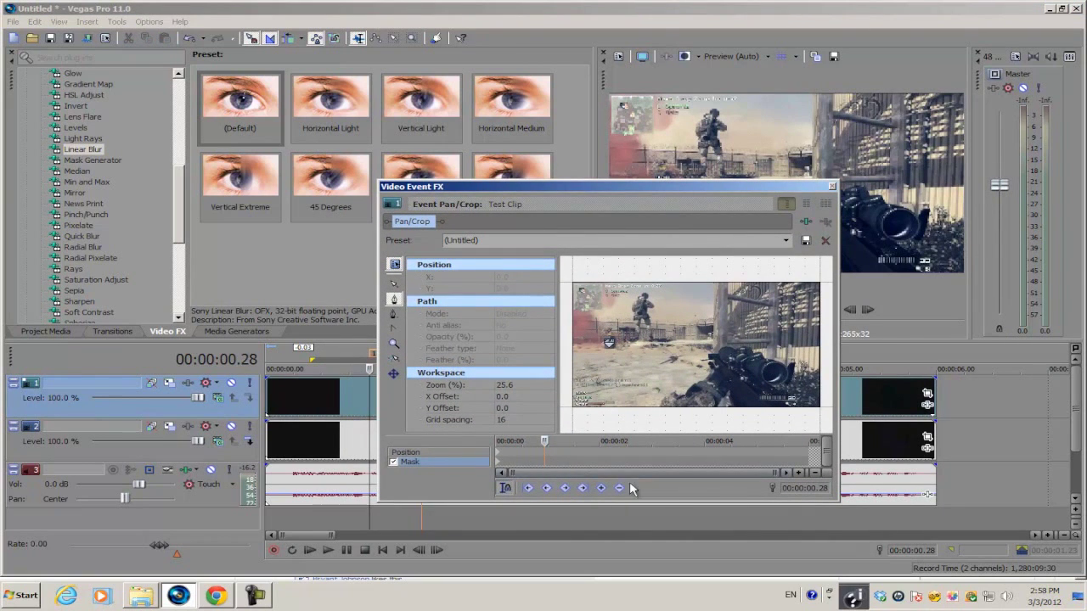
pyautogui.click(601, 488)
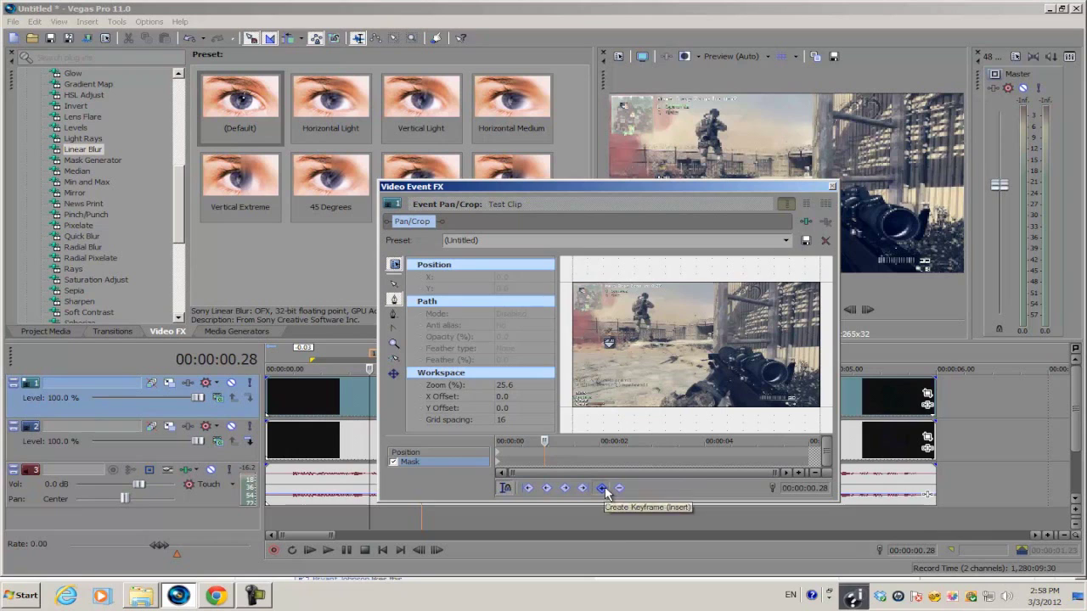
pyautogui.click(867, 310)
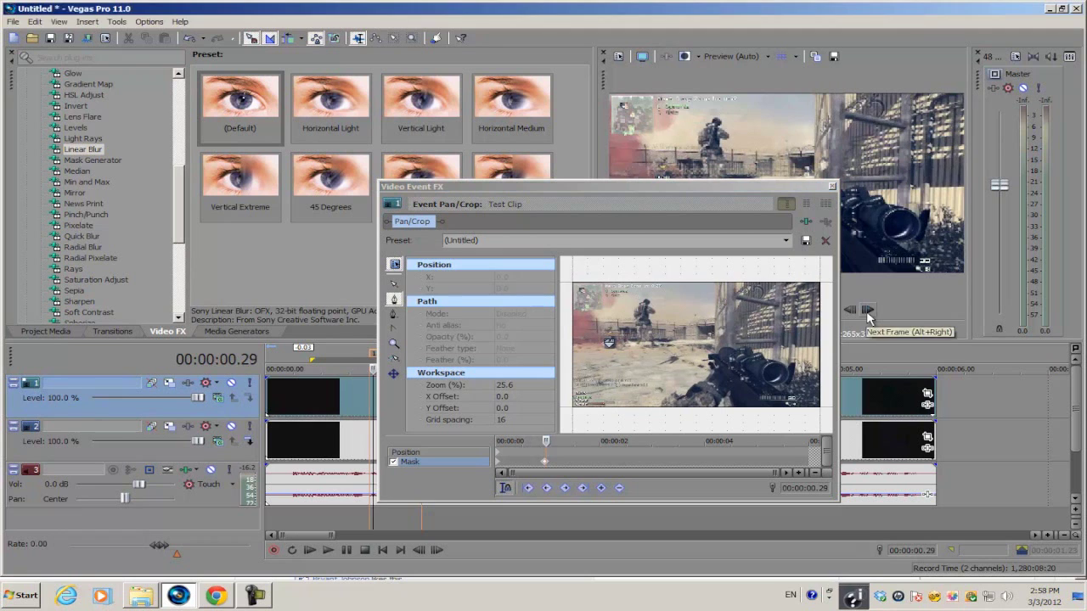
# - Draw a closed three-point triangle mask around the rifle and soldier at 00:00:00.29
pyautogui.click(394, 303)
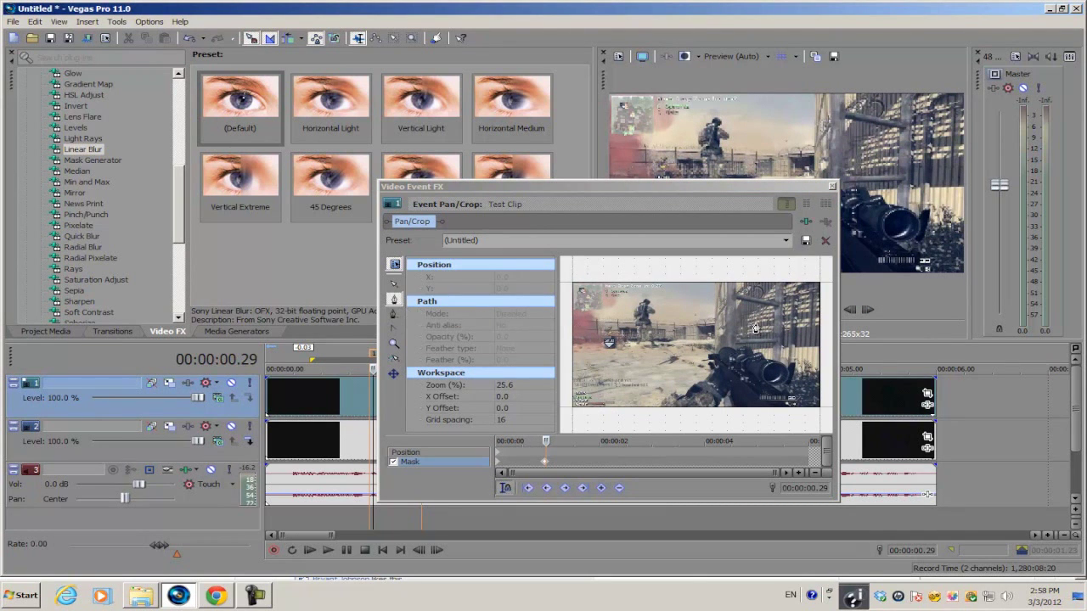
pyautogui.click(727, 267)
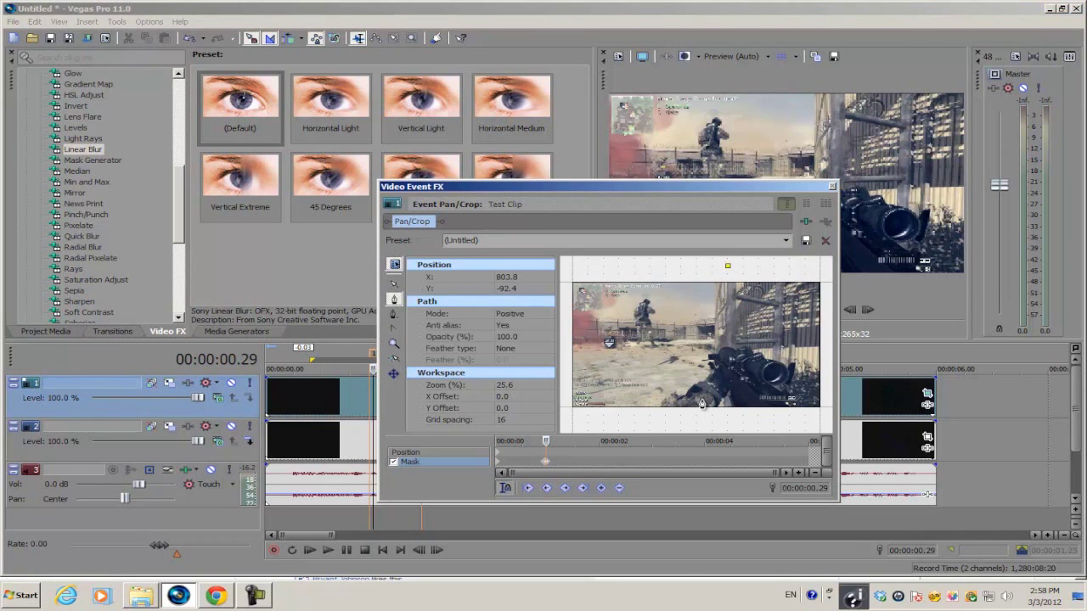
pyautogui.click(634, 425)
pyautogui.click(781, 416)
pyautogui.click(727, 267)
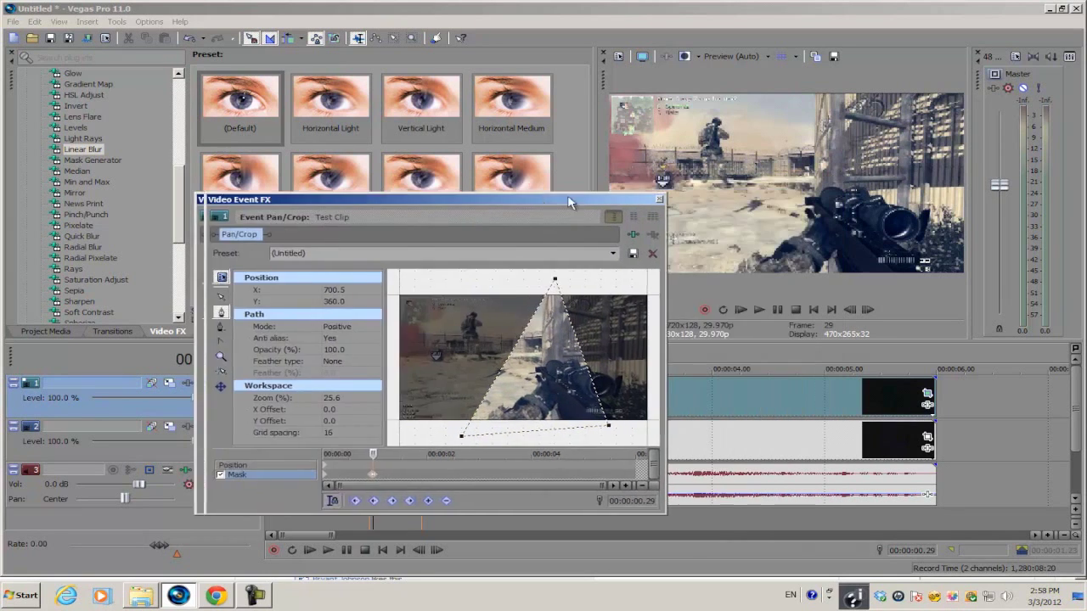
# - Select the Position row and move the effect time to 00:00:01.13
pyautogui.moveTo(569, 202); pyautogui.dragTo(715, 186)
pyautogui.moveTo(630, 197); pyautogui.dragTo(794, 175)
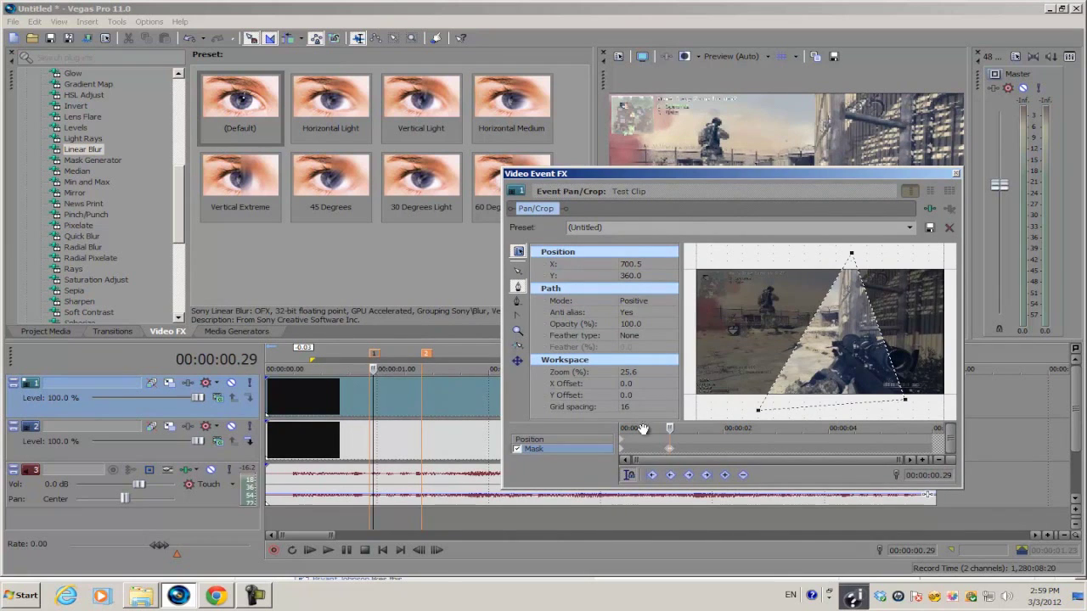
pyautogui.click(681, 441)
pyautogui.moveTo(683, 429); pyautogui.dragTo(693, 433)
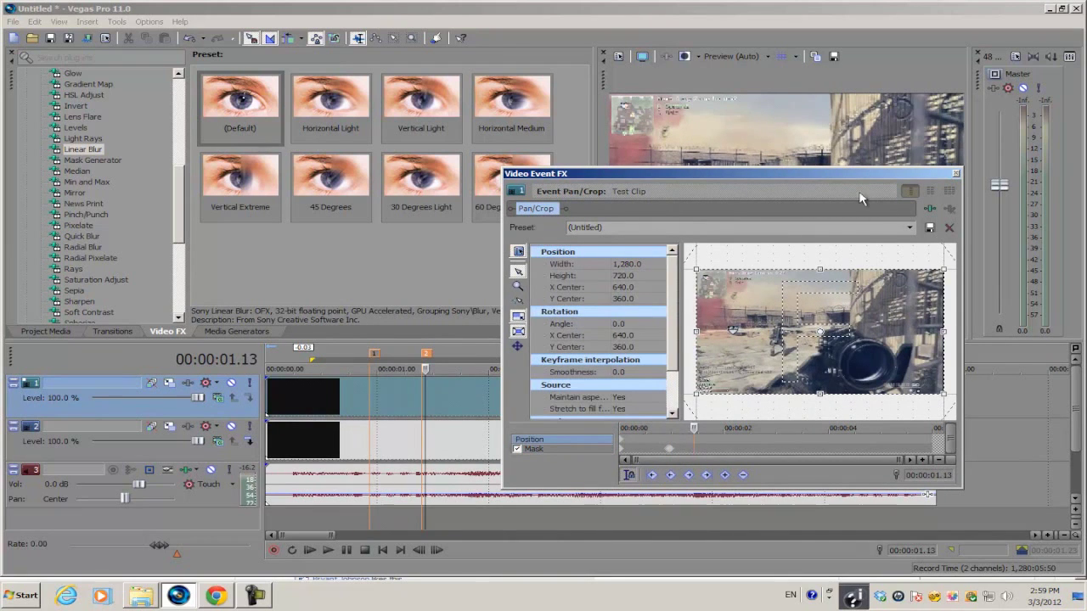
pyautogui.moveTo(835, 174); pyautogui.dragTo(802, 187)
# - Add a keyframe at 00:00:01.11 so the mask holds until then
pyautogui.press('Left')
pyautogui.press('Left')
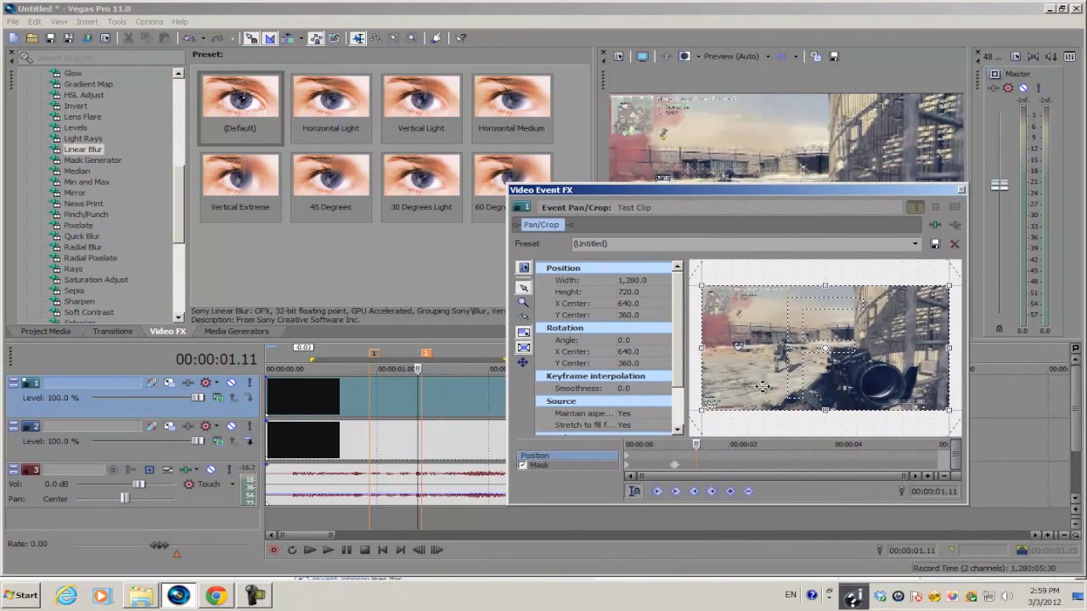
pyautogui.click(728, 490)
pyautogui.click(697, 467)
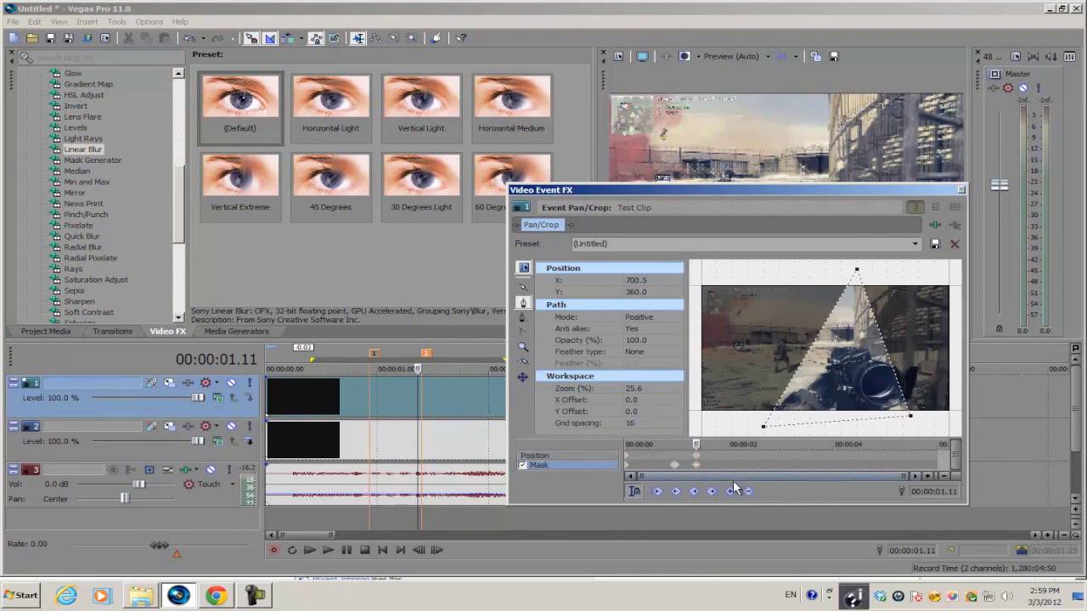
pyautogui.rightClick(698, 457)
pyautogui.click(722, 415)
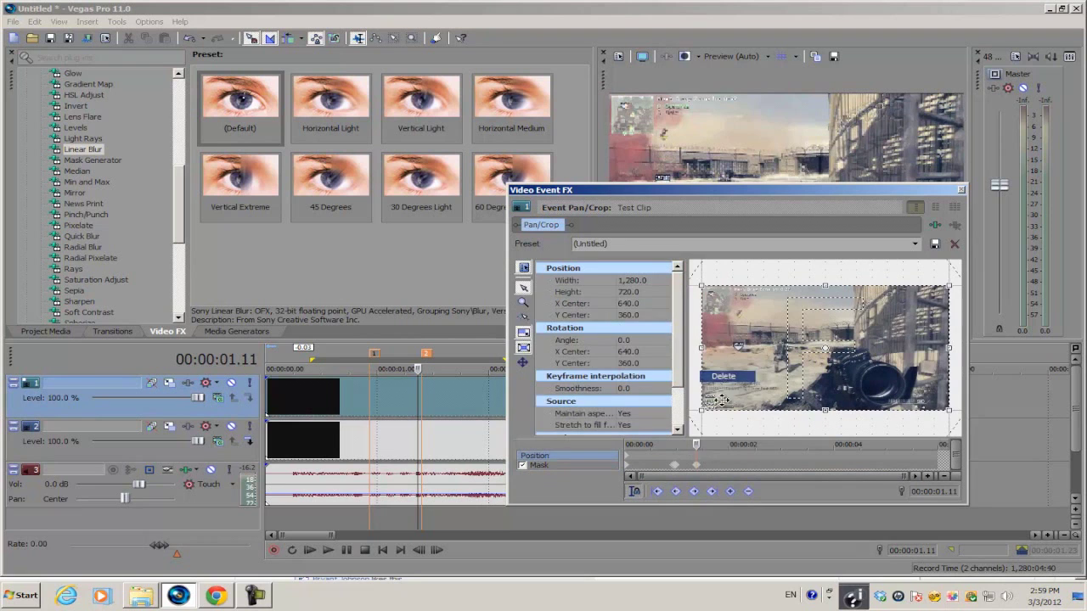
pyautogui.click(699, 466)
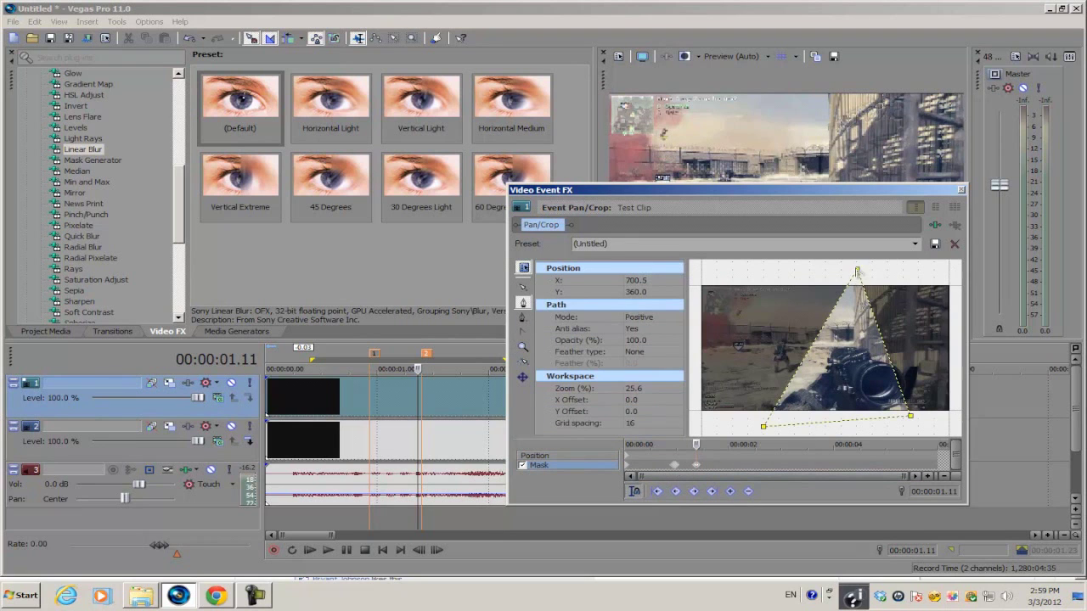
# - Delete the whole mask path at 00:00:01.13, then verify it still shows at 00:00:01.05
pyautogui.moveTo(769, 191); pyautogui.dragTo(604, 276)
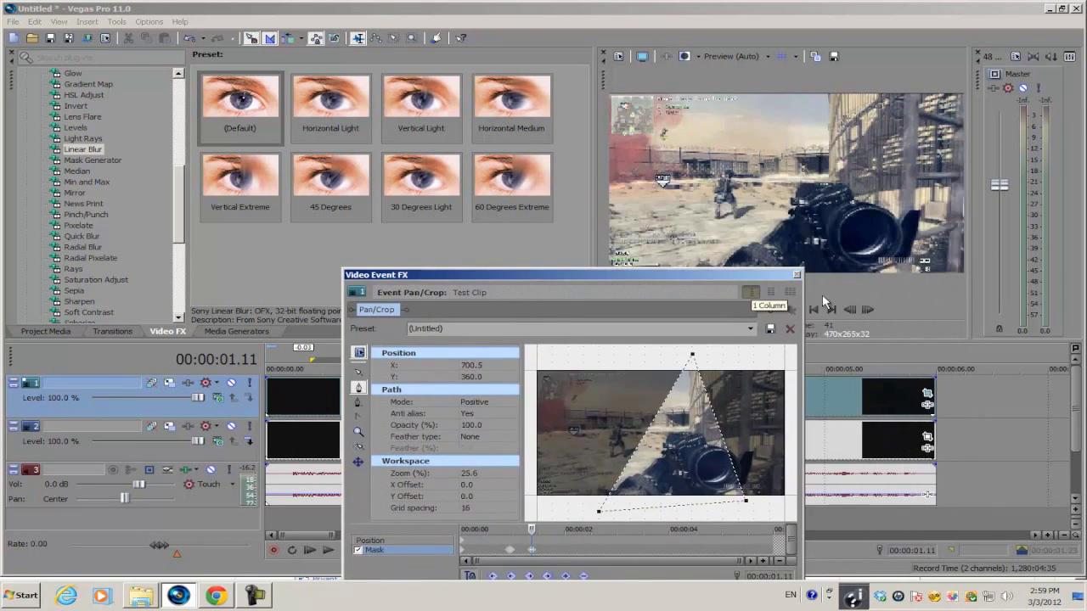
pyautogui.doubleClick(868, 311)
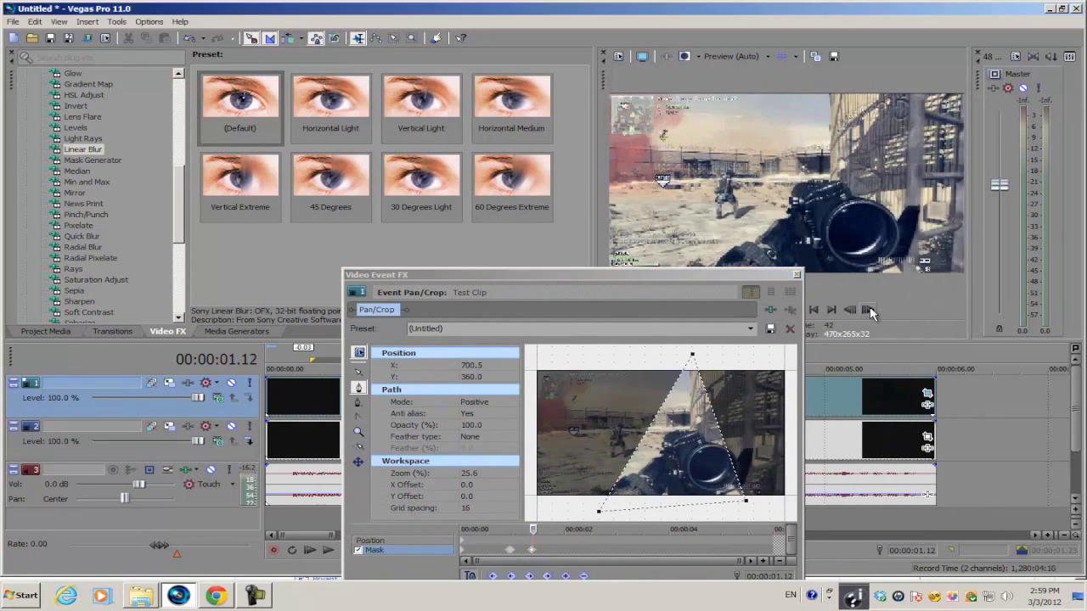
pyautogui.moveTo(753, 275); pyautogui.dragTo(836, 187)
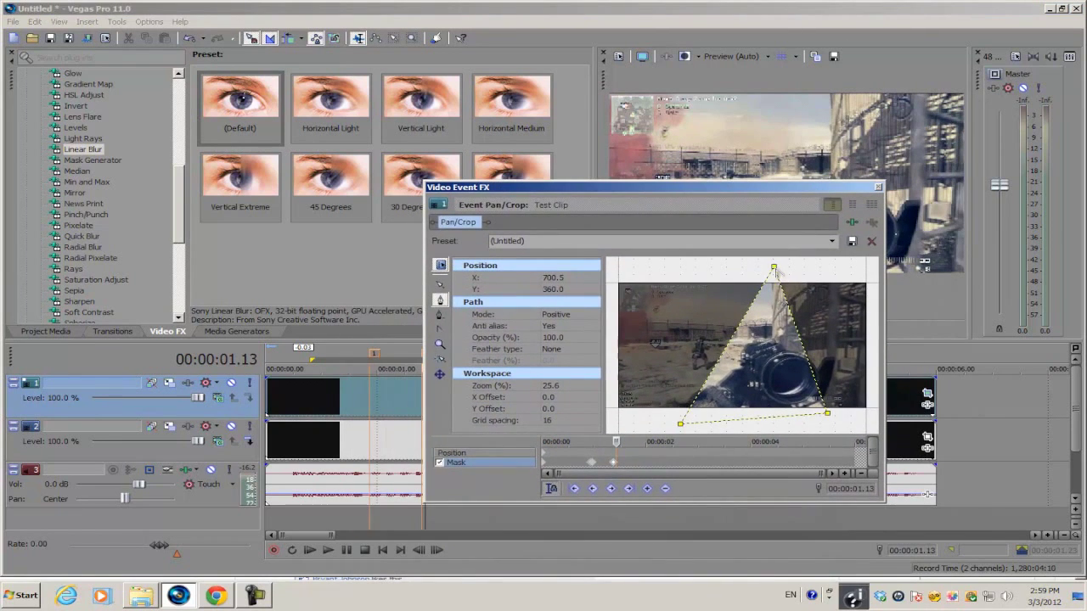
pyautogui.rightClick(775, 271)
pyautogui.moveTo(837, 321)
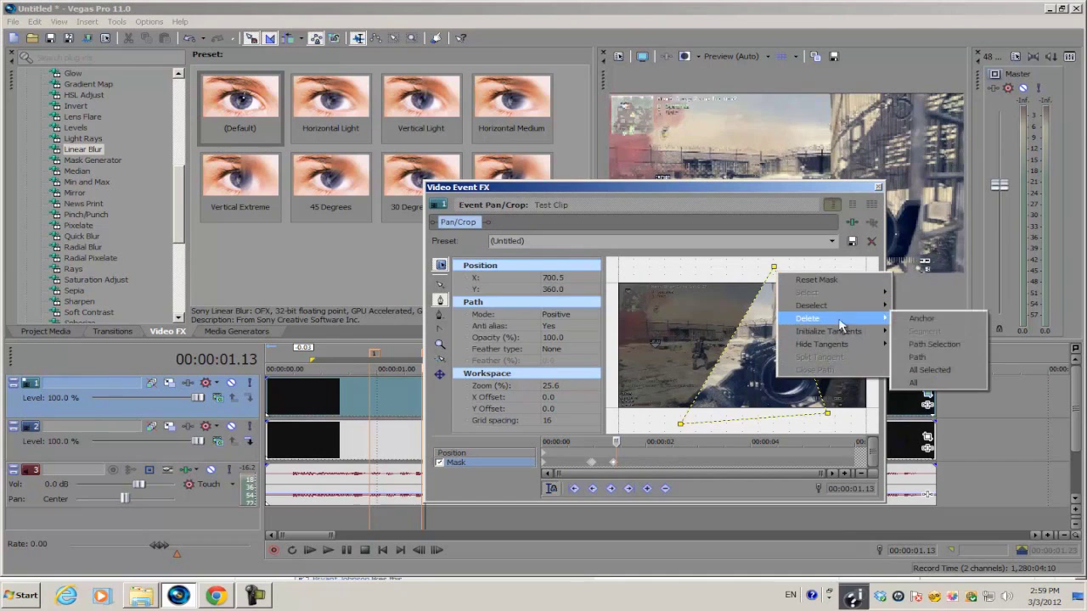
pyautogui.click(906, 384)
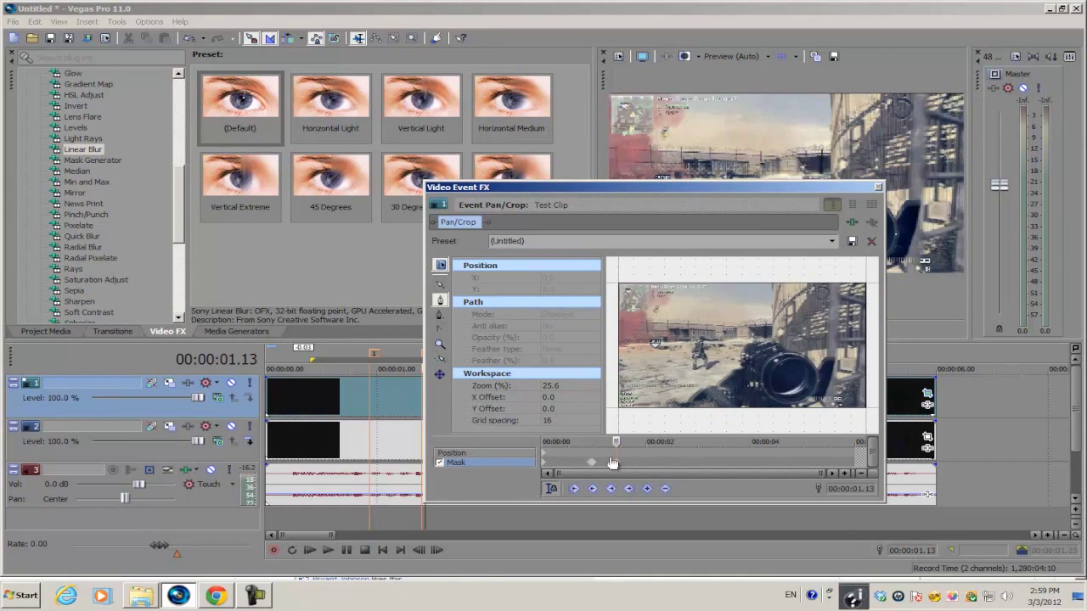
pyautogui.moveTo(614, 440); pyautogui.dragTo(603, 440)
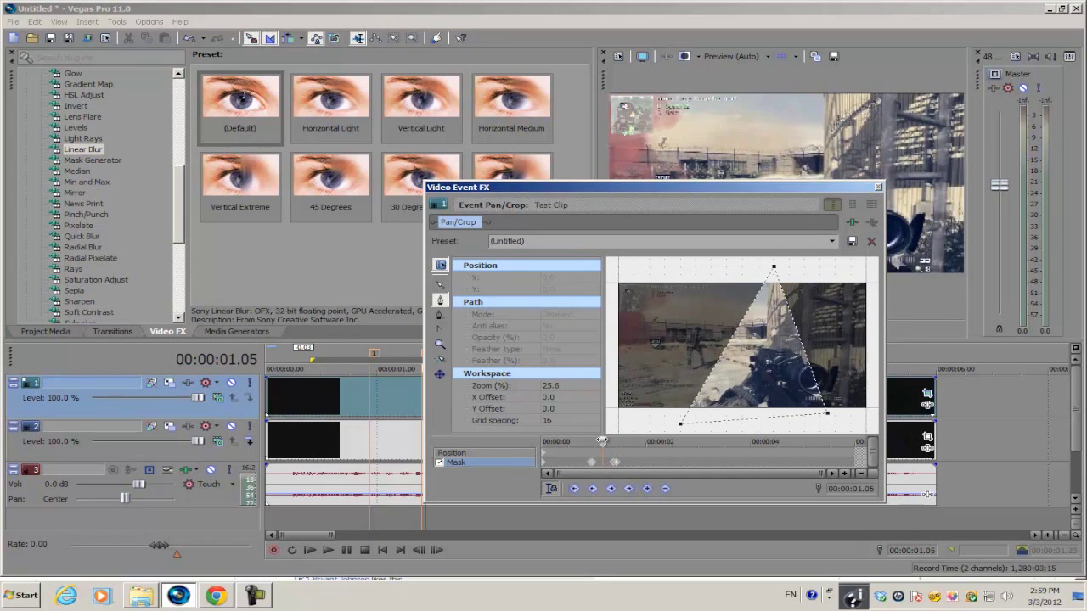
pyautogui.moveTo(787, 191); pyautogui.dragTo(928, 180)
pyautogui.moveTo(825, 180); pyautogui.dragTo(733, 150)
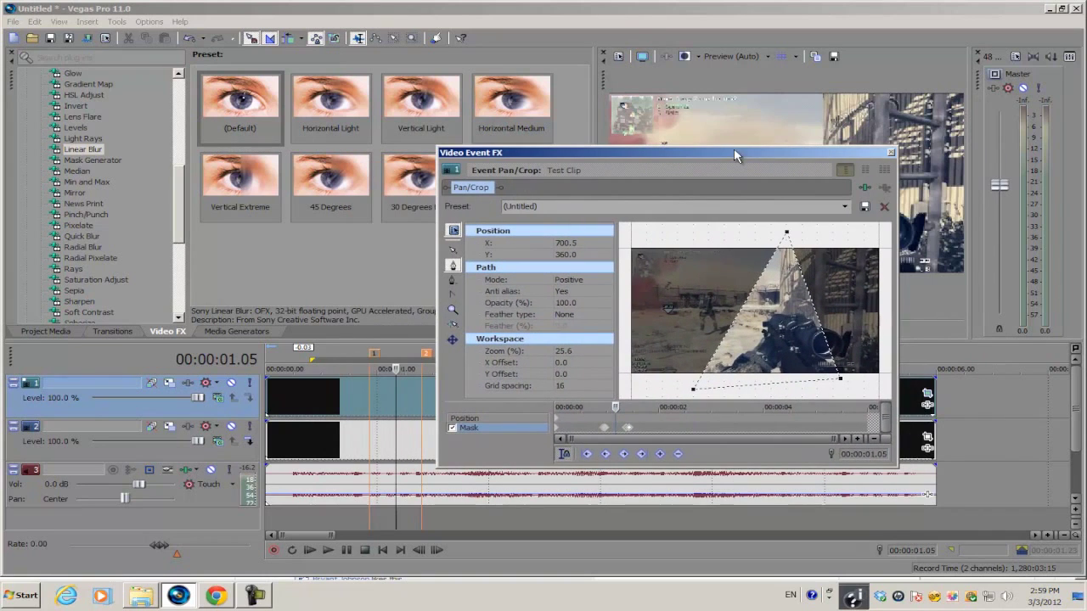
# - Keyframe the full frame at 00:00:00.28, then crop in to 983.6 × 553.3 at 00:00:01.00
pyautogui.click(604, 422)
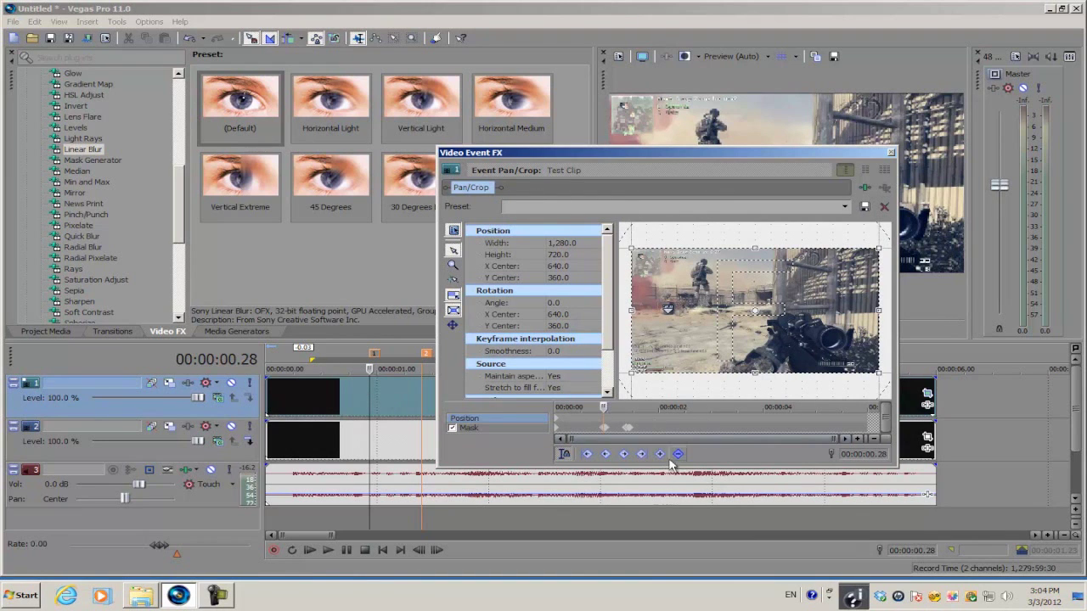
pyautogui.click(660, 455)
pyautogui.moveTo(835, 153); pyautogui.dragTo(750, 166)
pyautogui.click(870, 312)
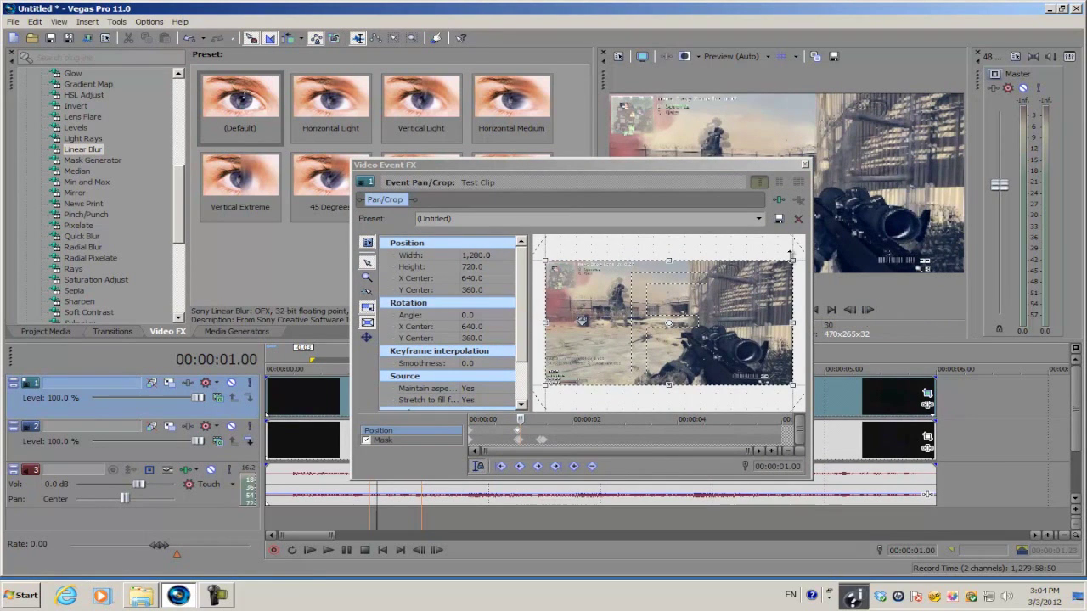
pyautogui.moveTo(791, 257); pyautogui.dragTo(763, 273)
pyautogui.moveTo(761, 168); pyautogui.dragTo(559, 227)
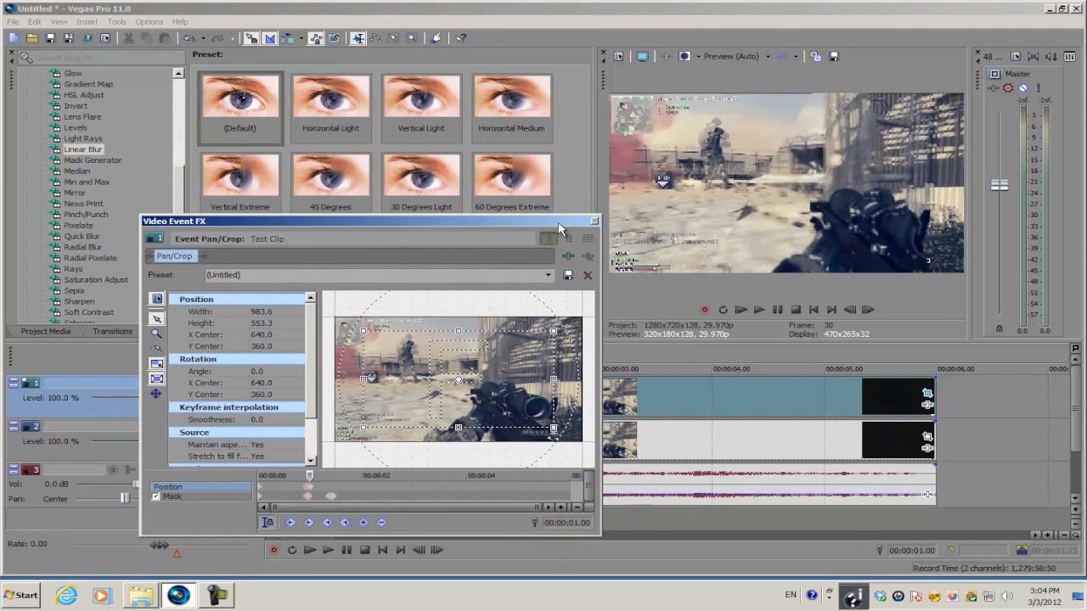
pyautogui.click(732, 56)
# - Set preview quality to Half and scrub through the zoomed section
pyautogui.moveTo(737, 86)
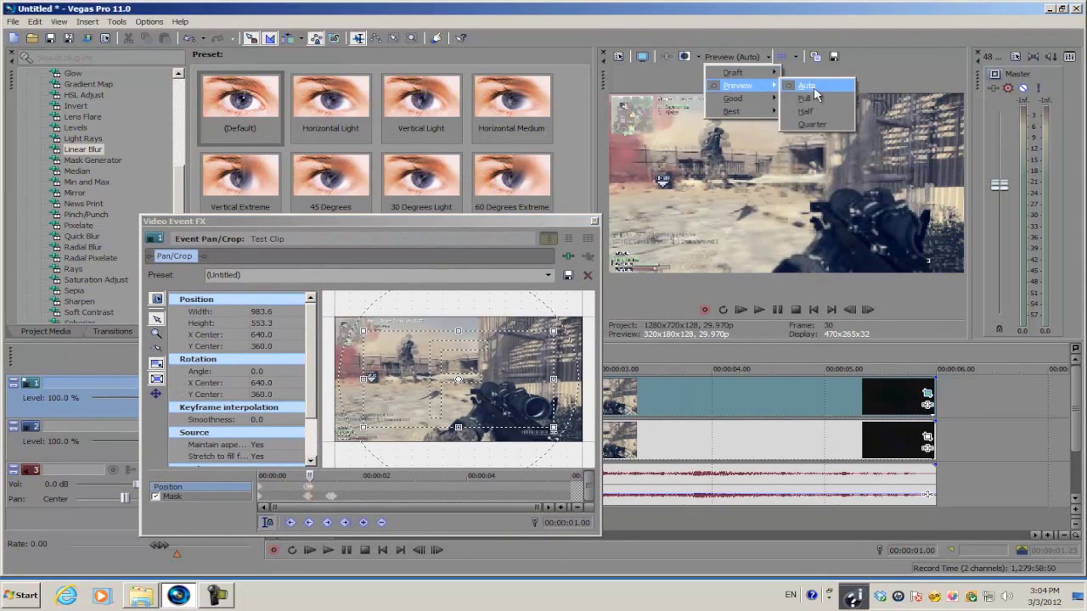
pyautogui.click(807, 112)
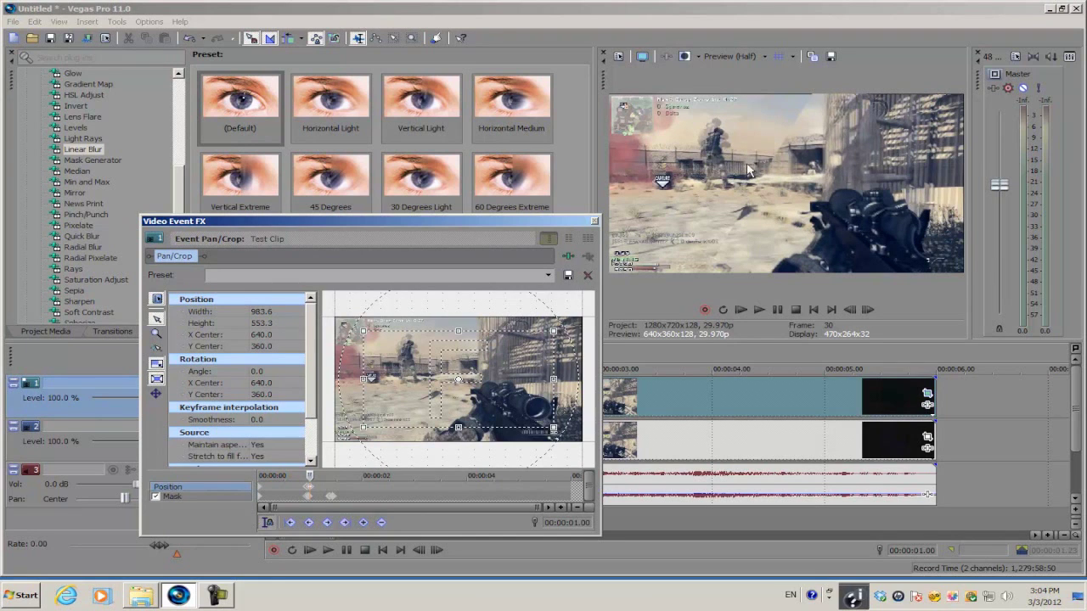
pyautogui.click(688, 147)
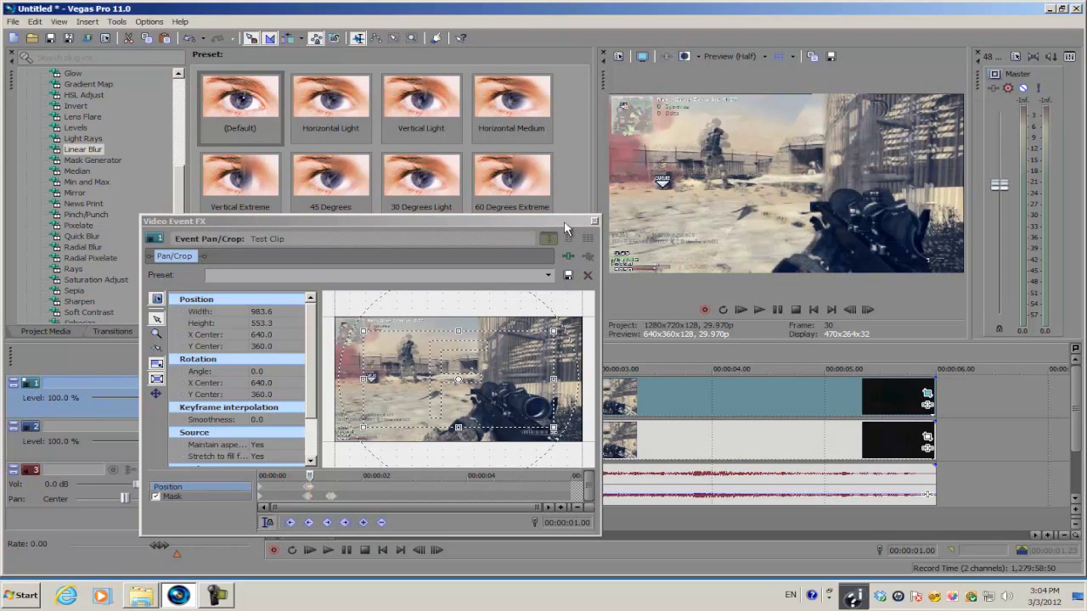
pyautogui.moveTo(566, 227); pyautogui.dragTo(727, 156)
pyautogui.click(471, 405)
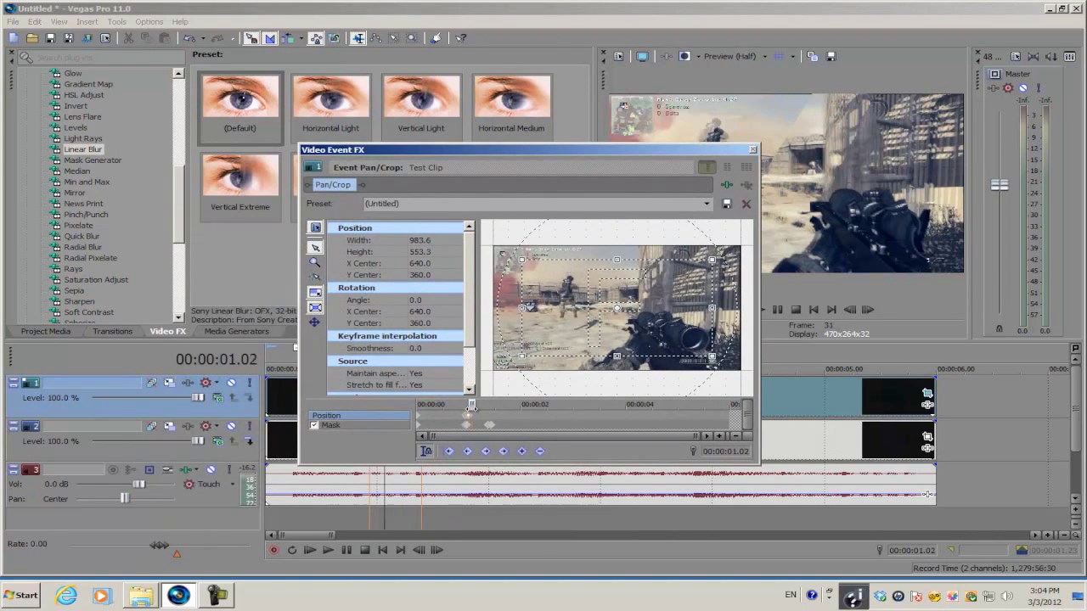
pyautogui.moveTo(471, 406); pyautogui.dragTo(488, 405)
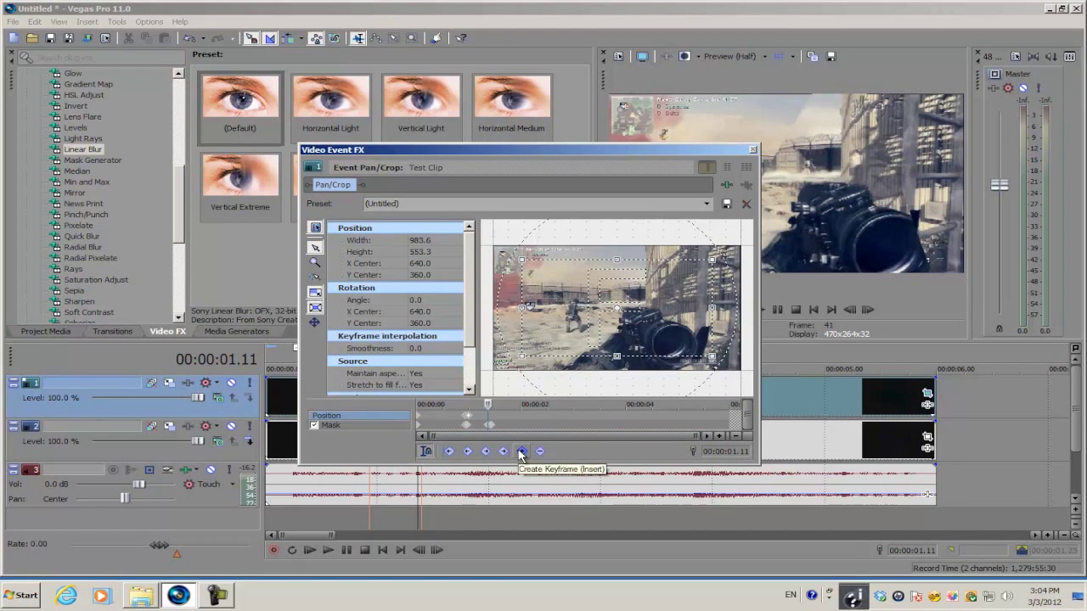
# - Keyframe the zoom at 00:00:01.11, restore the full 1280×720 frame at 00:00:01.16, and close Pan/Crop
pyautogui.click(872, 310)
pyautogui.click(872, 310)
pyautogui.click(872, 310)
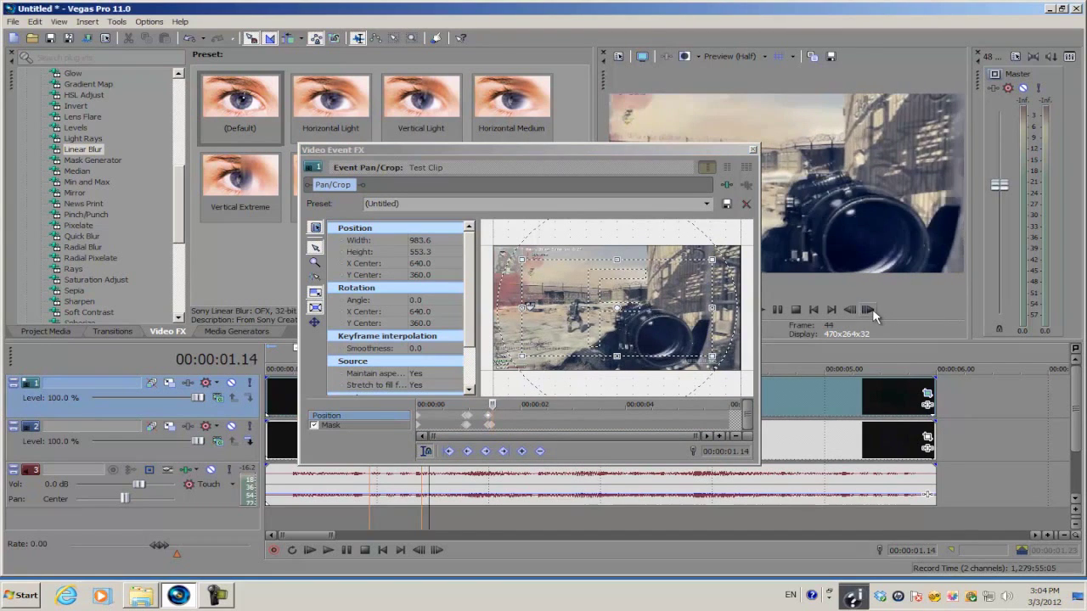
pyautogui.click(873, 309)
pyautogui.click(872, 310)
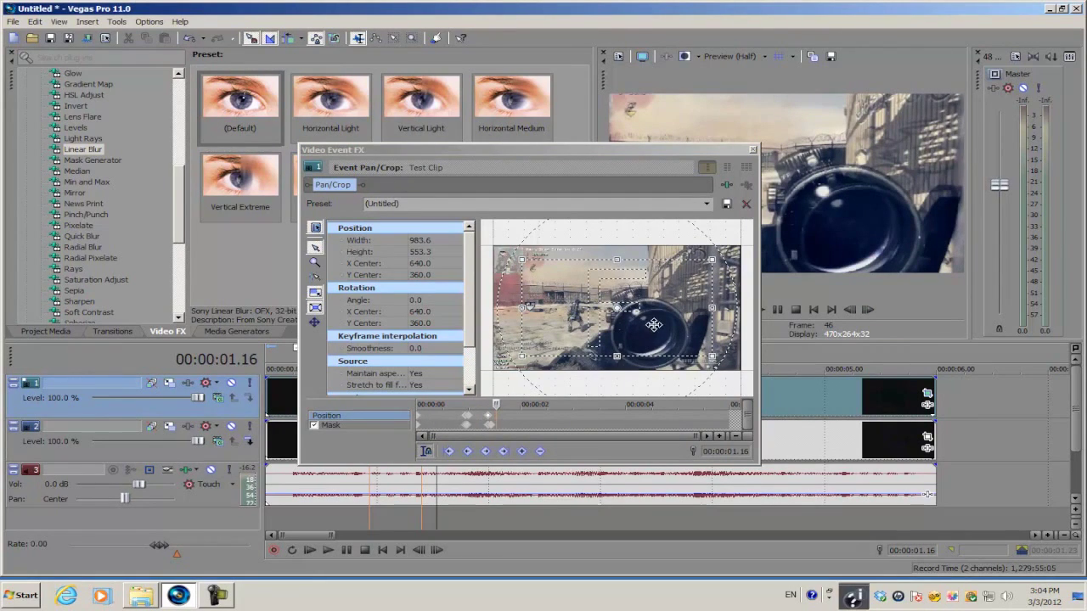
pyautogui.rightClick(593, 286)
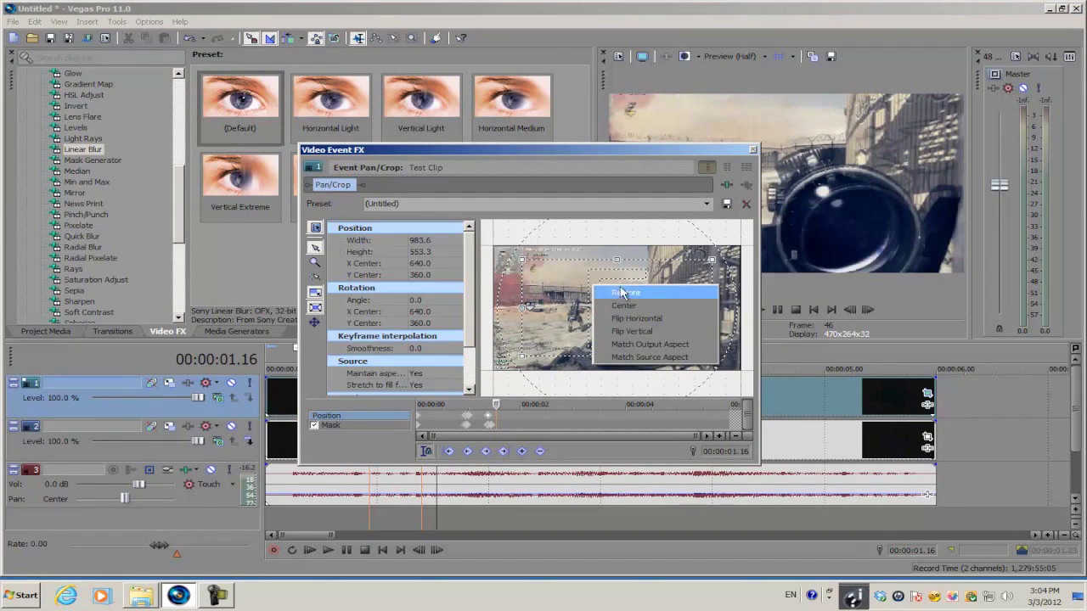
pyautogui.click(620, 292)
pyautogui.click(751, 149)
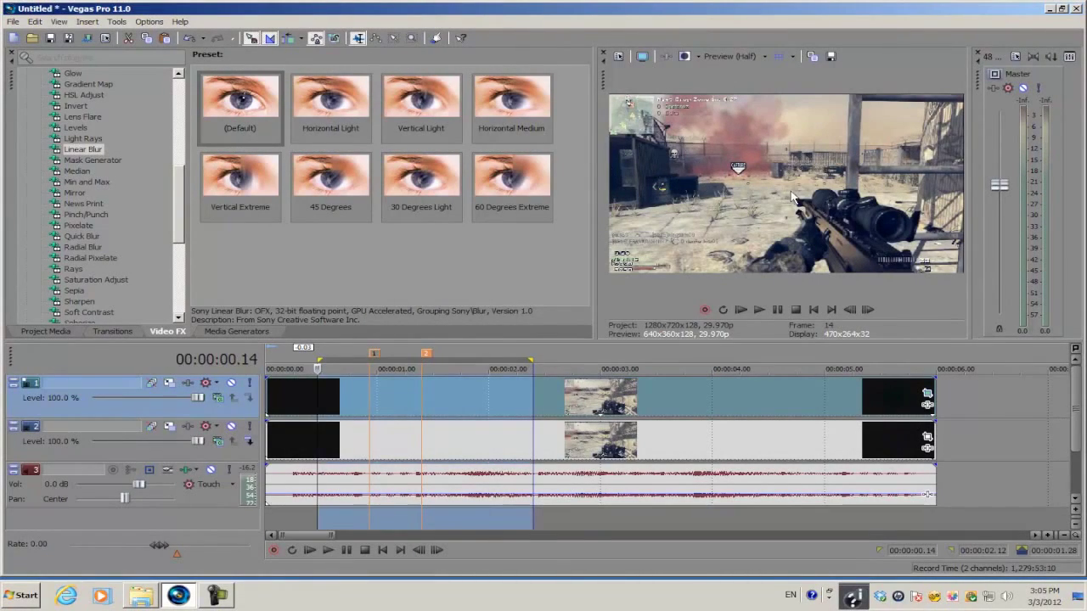
# - Review the edit, then enlarge the crop box at 00:00:01.04 so the shot zooms back out
pyautogui.press('space')
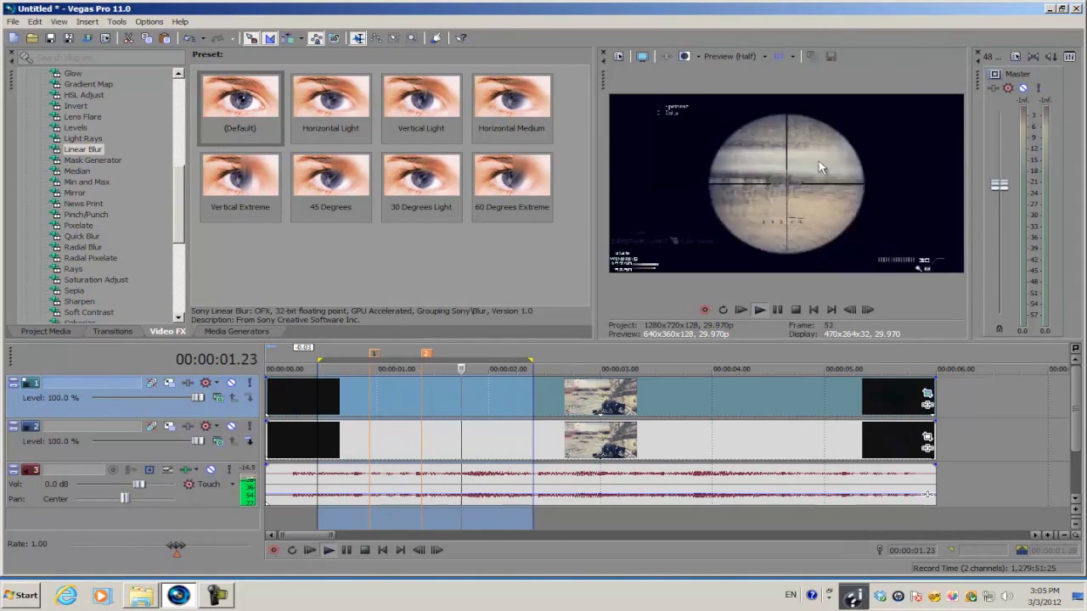
pyautogui.press('space')
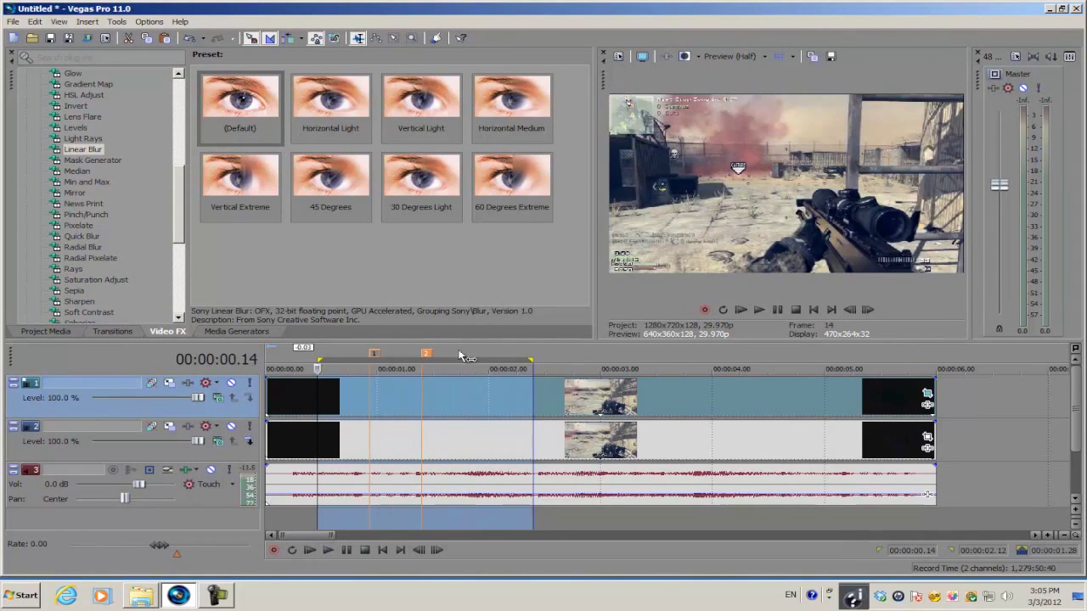
pyautogui.click(370, 385)
pyautogui.click(927, 396)
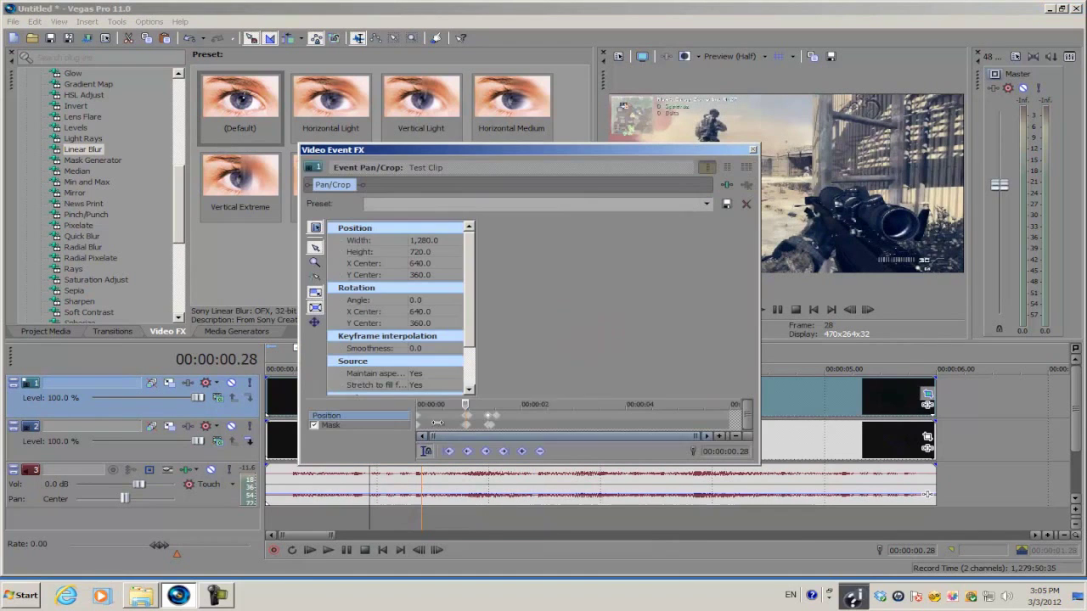
pyautogui.moveTo(467, 405); pyautogui.dragTo(475, 405)
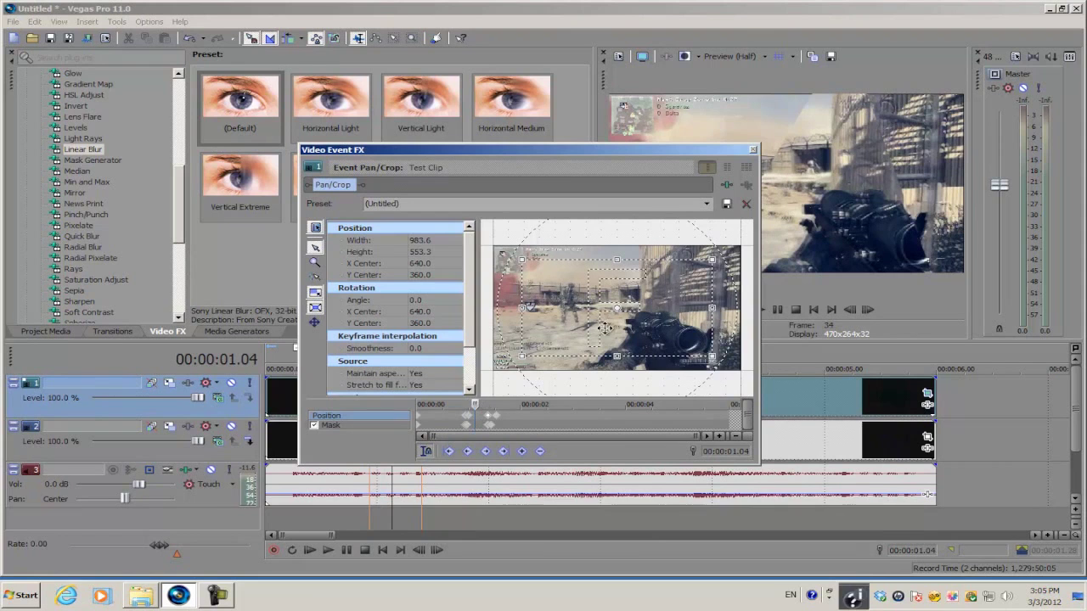
pyautogui.moveTo(711, 259); pyautogui.dragTo(720, 255)
pyautogui.press('Right')
pyautogui.press('Right')
pyautogui.press('Right')
pyautogui.press('Right')
pyautogui.press('Right')
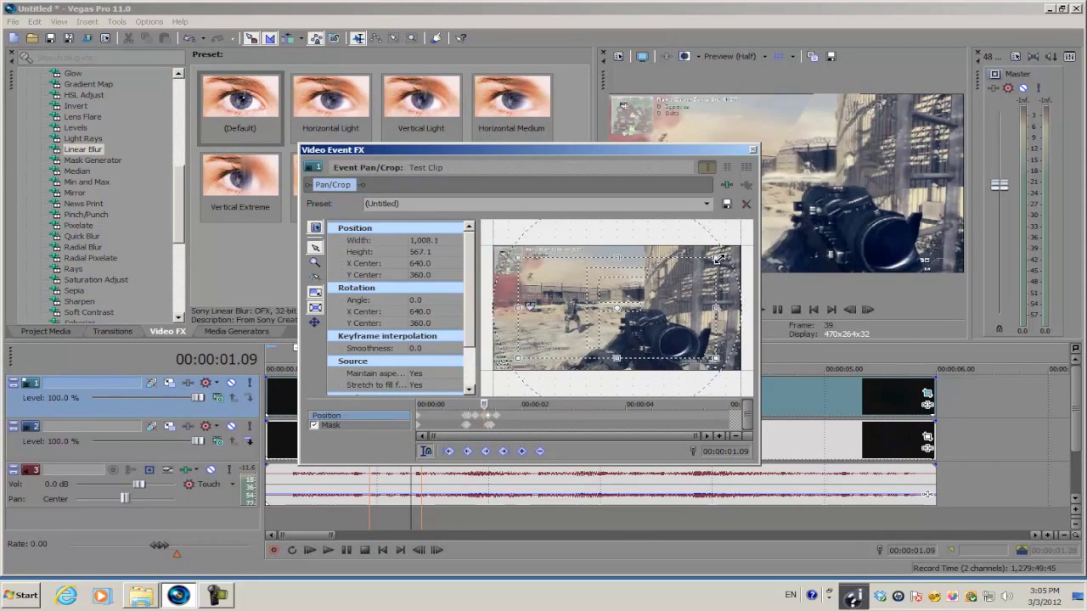
pyautogui.click(752, 149)
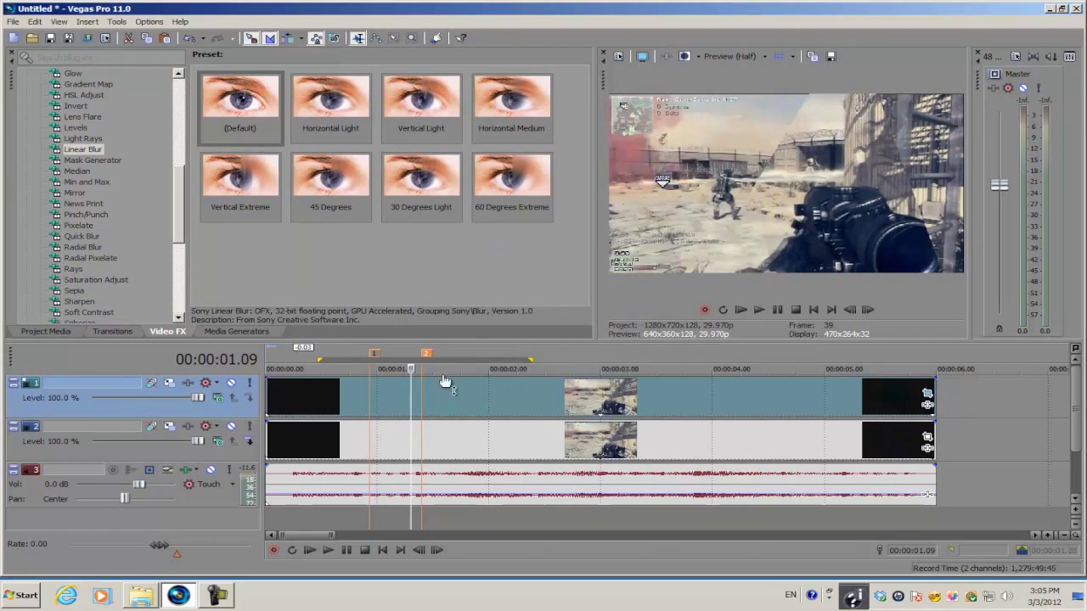
# - Play the looped section to preview the zoom-out and return to 00:00:00.28
pyautogui.press('space')
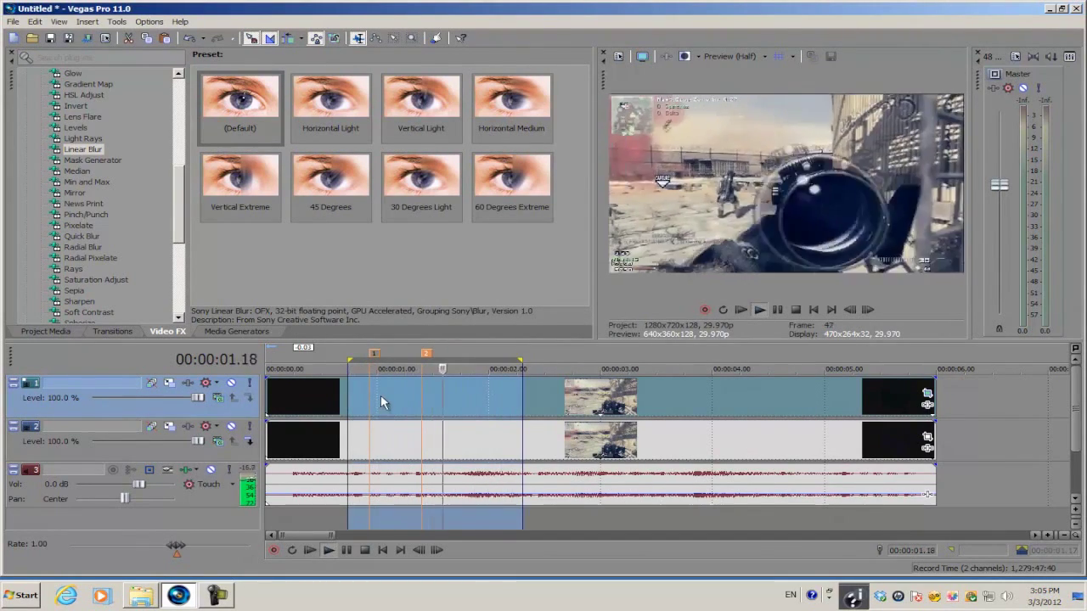
pyautogui.press('space')
pyautogui.click(372, 403)
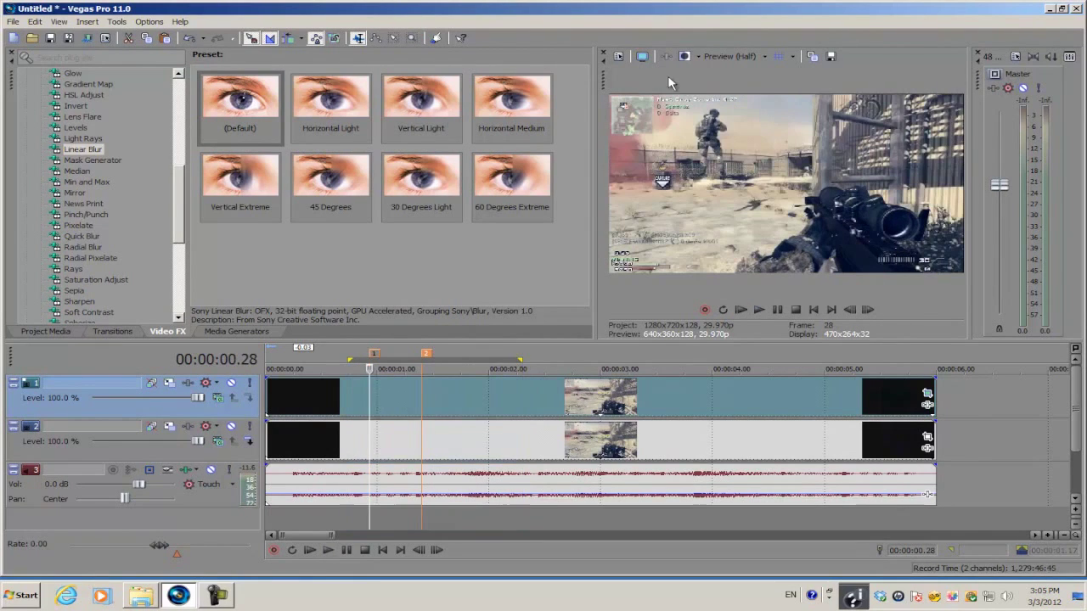
pyautogui.click(619, 58)
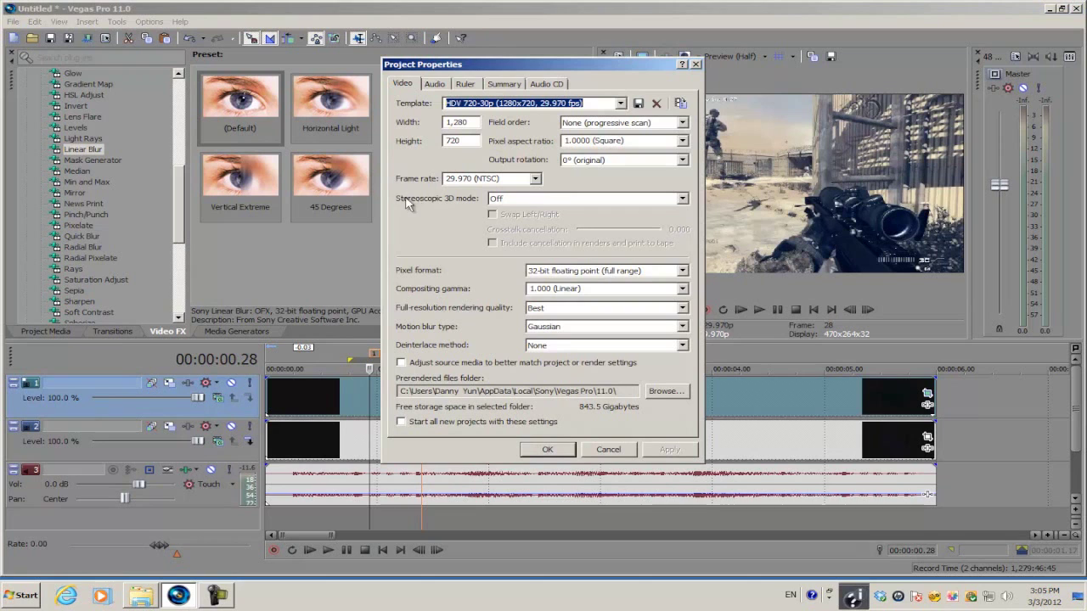
# - Choose Anaglyphic (red/cyan) as the Stereoscopic 3D mode in Project Properties, then apply and confirm
pyautogui.click(509, 199)
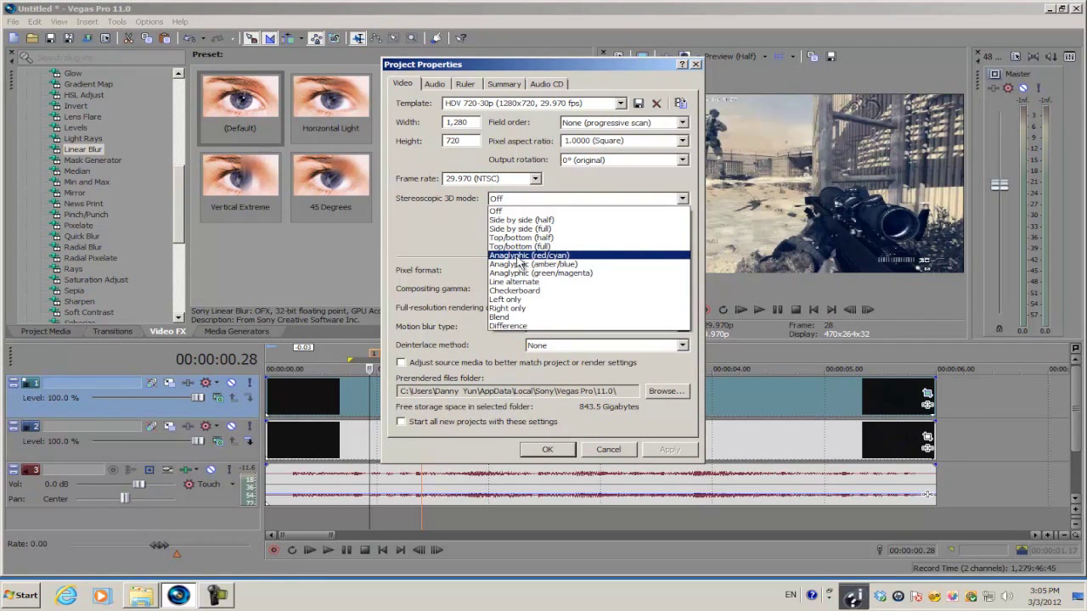
pyautogui.click(519, 256)
pyautogui.click(669, 450)
pyautogui.click(548, 449)
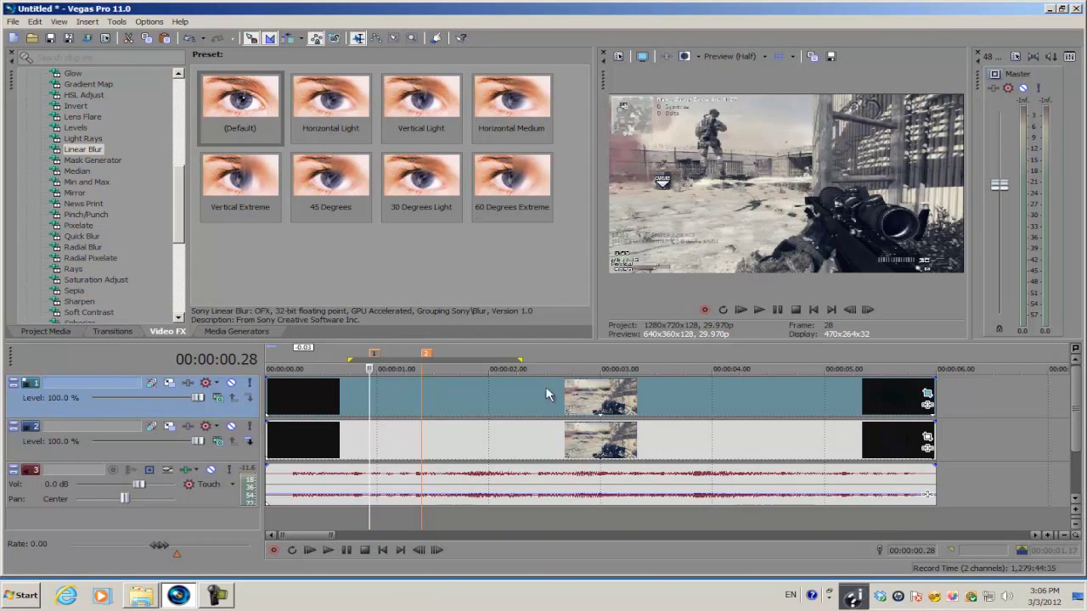
# - Drop the Stereoscopic 3D Adjust (Default) preset onto the top Test Clip on track 1
pyautogui.scroll(-7, 183, 205)
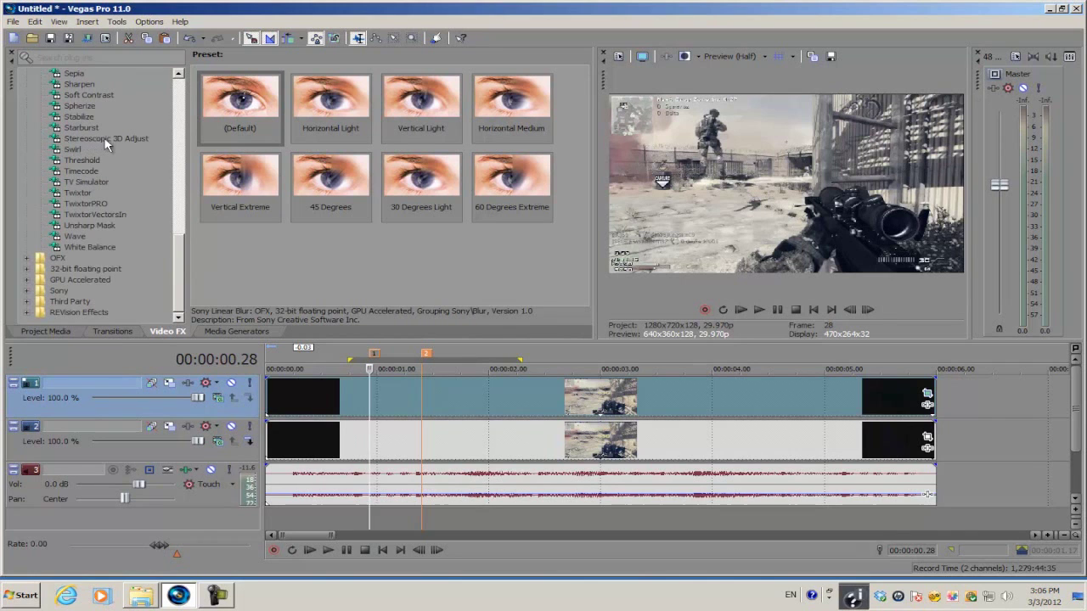
pyautogui.click(107, 140)
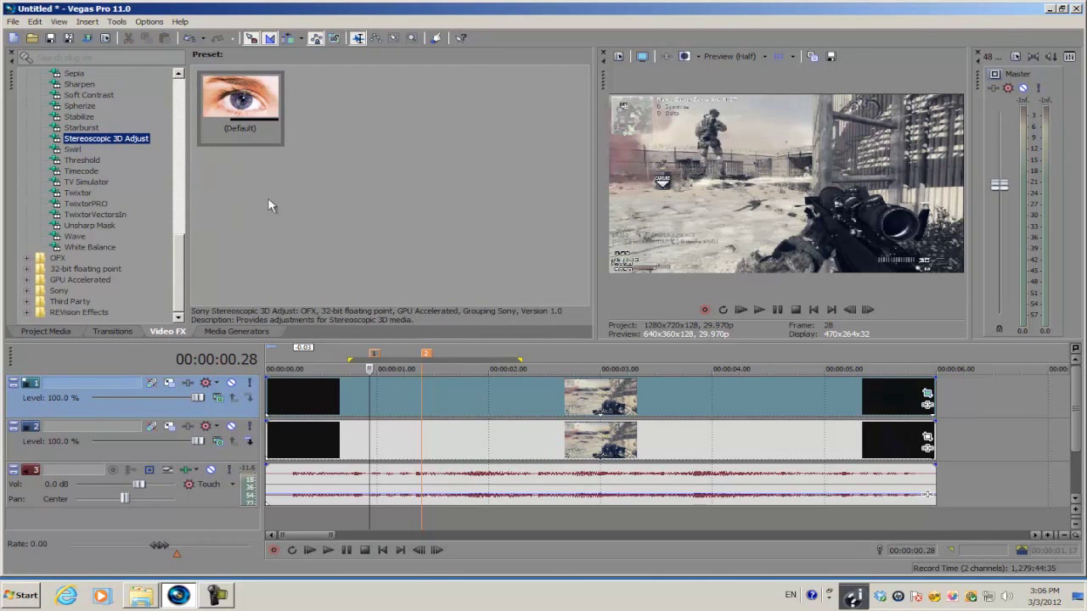
pyautogui.moveTo(257, 81); pyautogui.dragTo(431, 238)
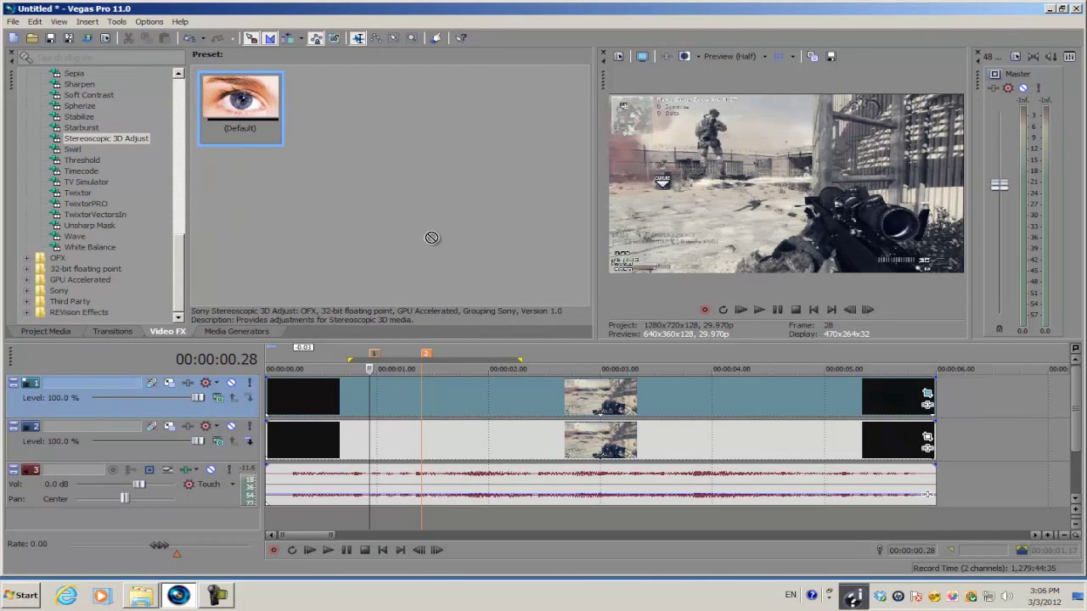
pyautogui.moveTo(380, 378); pyautogui.dragTo(377, 397)
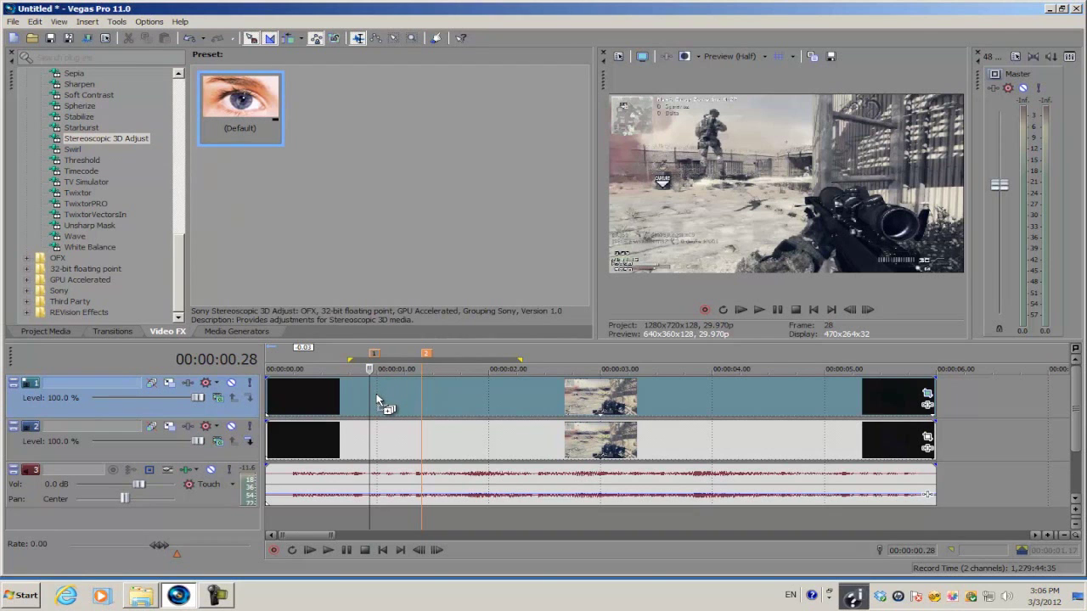
pyautogui.moveTo(378, 400); pyautogui.dragTo(378, 401)
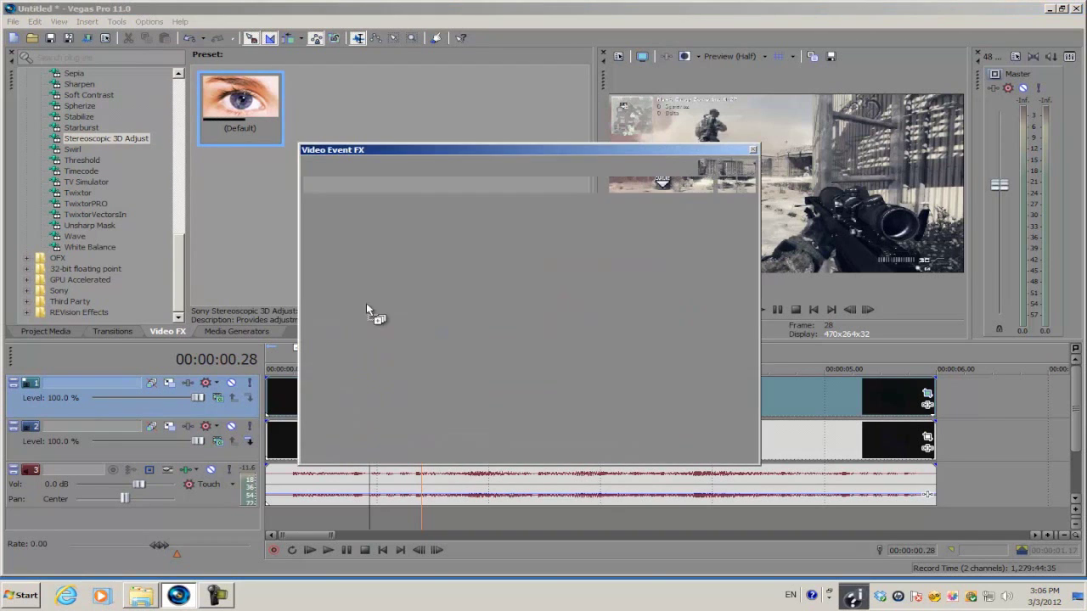
pyautogui.moveTo(434, 151); pyautogui.dragTo(709, 170)
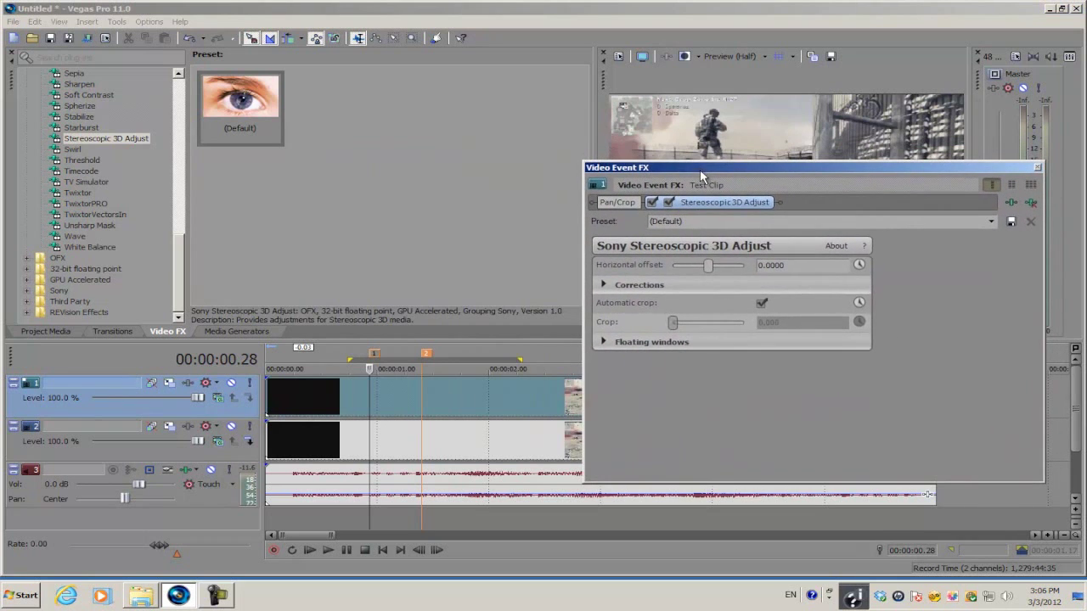
# - Keyframe the horizontal offset at the current time and at 00:00:01.02 with 0.0053
pyautogui.click(859, 266)
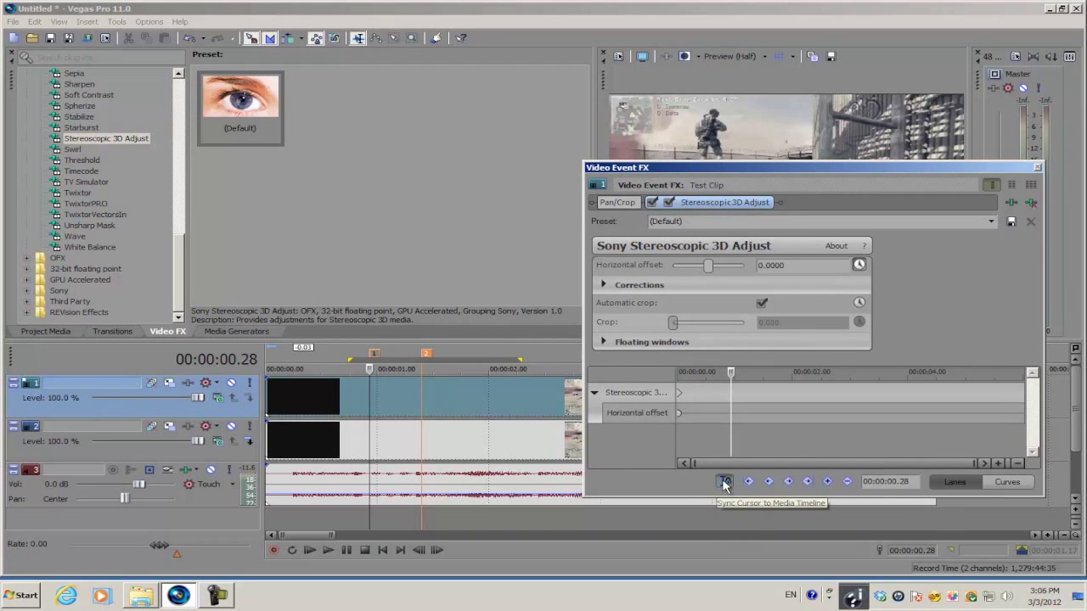
pyautogui.click(807, 481)
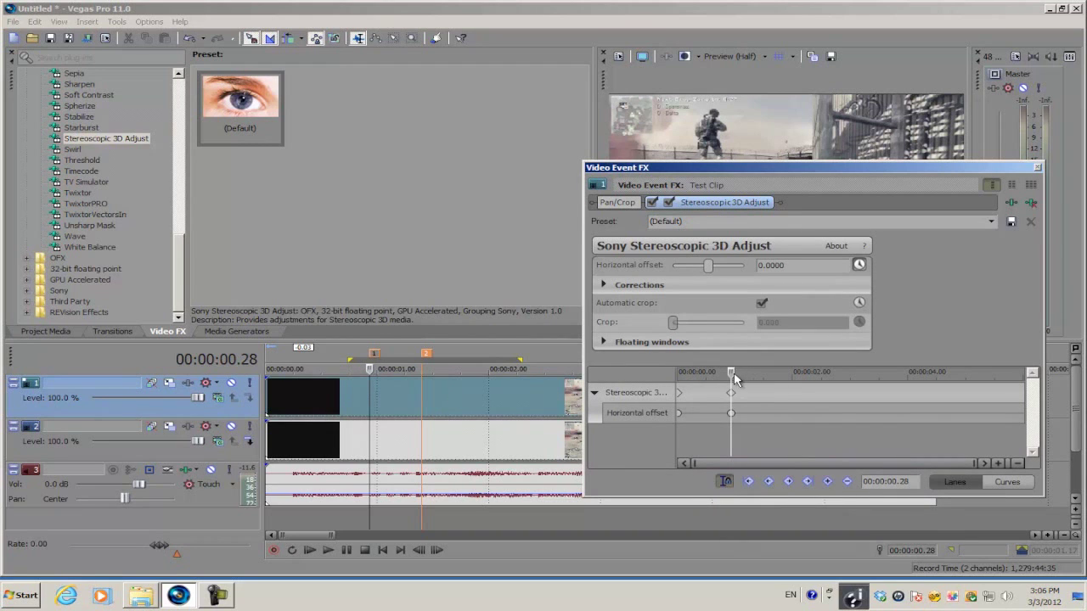
pyautogui.moveTo(735, 380); pyautogui.dragTo(742, 380)
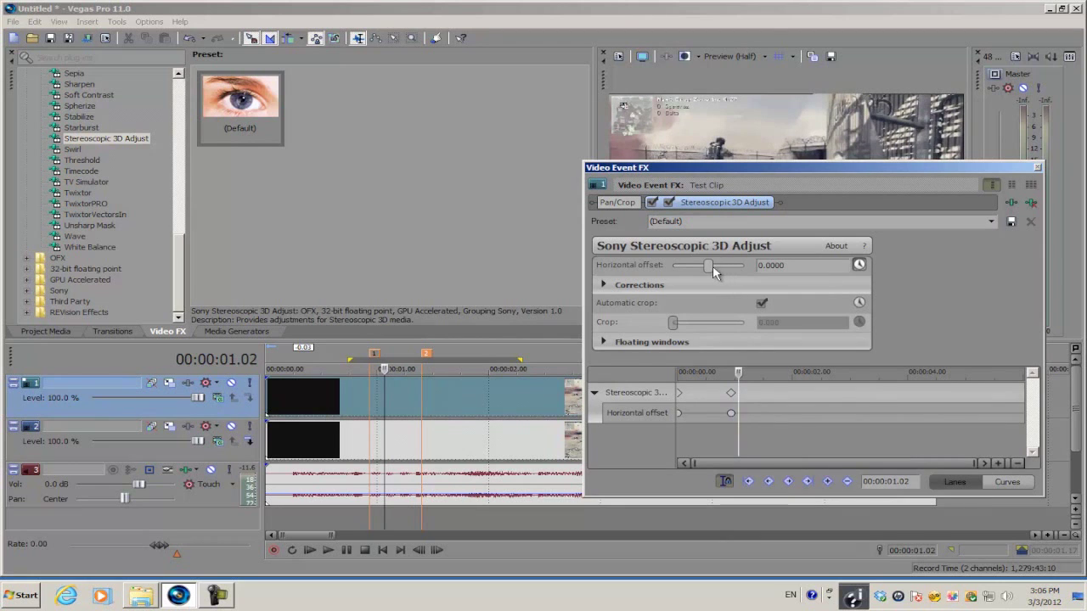
pyautogui.moveTo(711, 267); pyautogui.dragTo(713, 268)
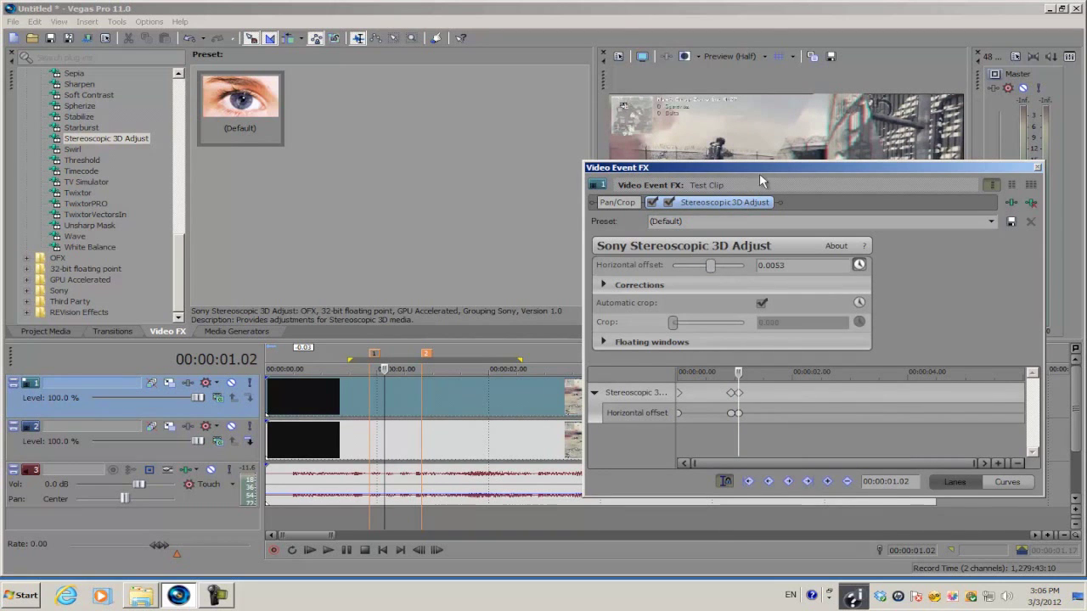
pyautogui.moveTo(771, 171); pyautogui.dragTo(378, 167)
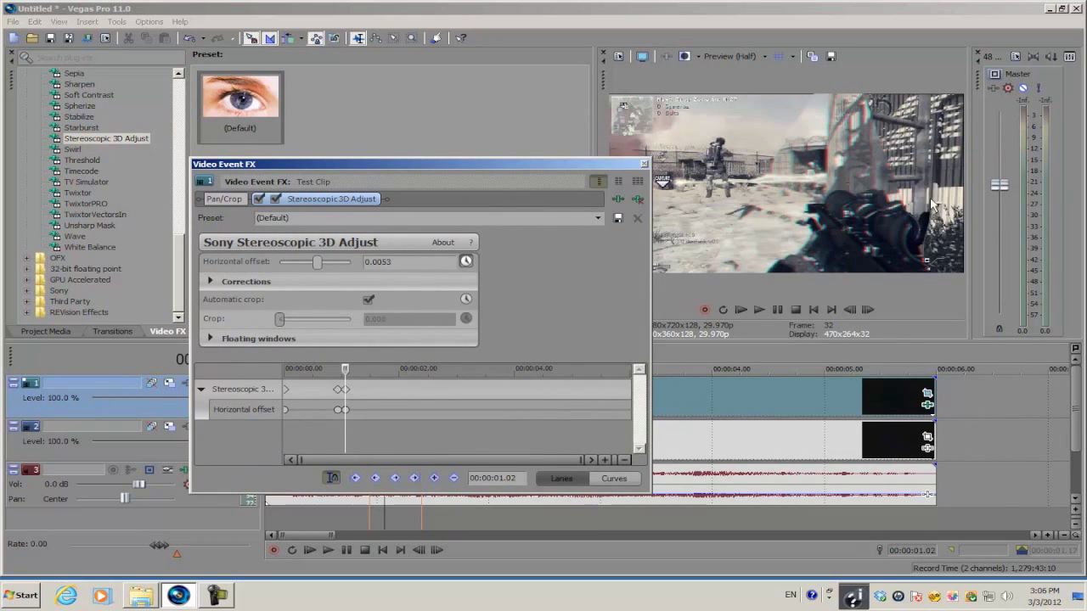
pyautogui.click(831, 155)
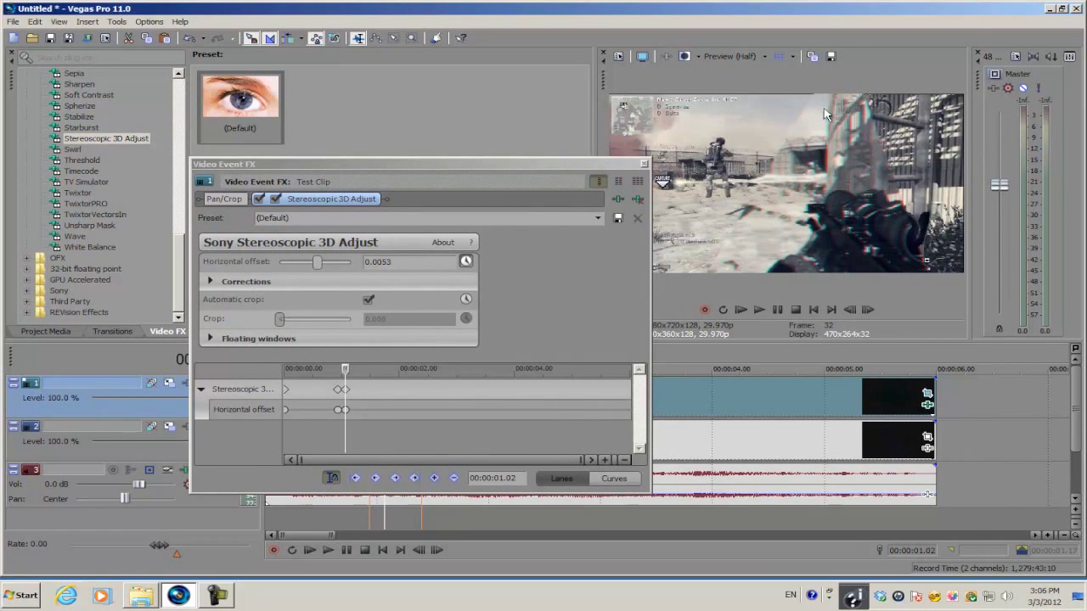
# - Add horizontal offset keyframes at 01.04 (negative), 01.06 and 01.09 (0.0074)
pyautogui.click(347, 380)
pyautogui.moveTo(317, 263); pyautogui.dragTo(311, 268)
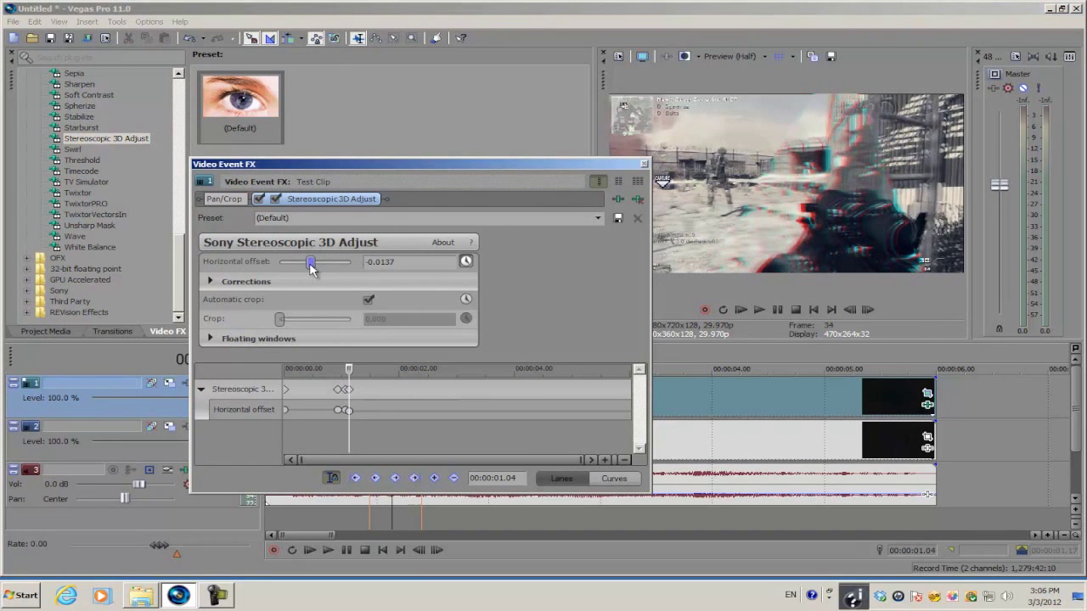
pyautogui.click(352, 370)
pyautogui.moveTo(312, 268); pyautogui.dragTo(316, 269)
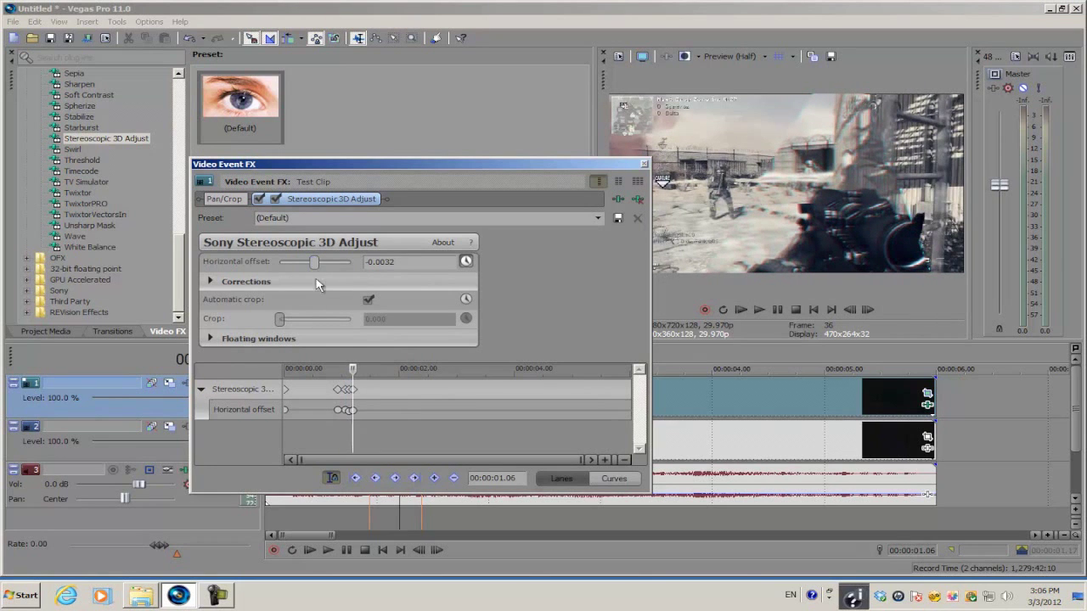
pyautogui.moveTo(352, 370); pyautogui.dragTo(358, 368)
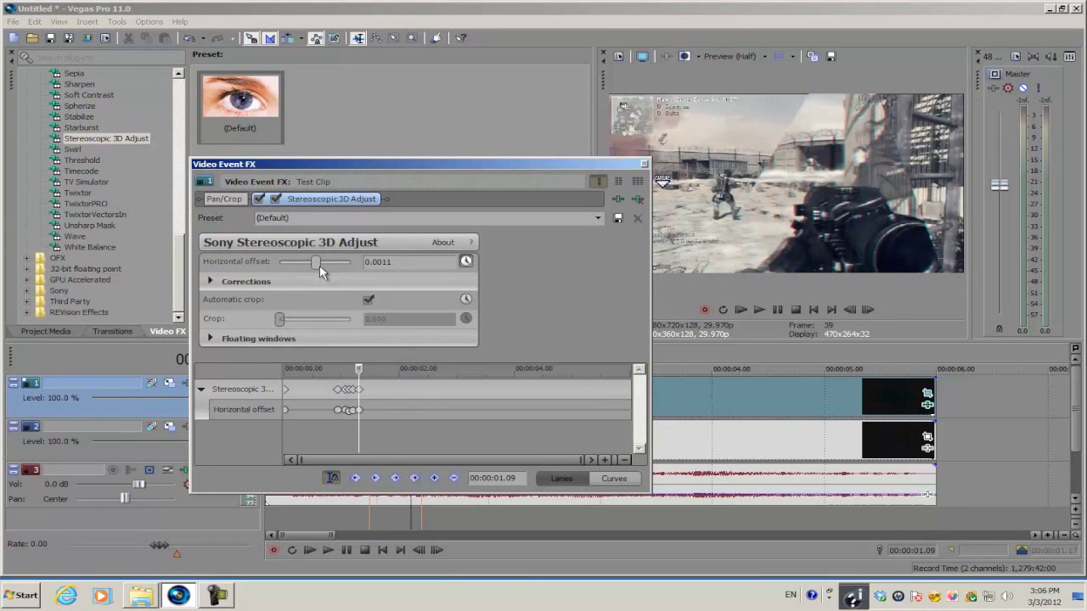
pyautogui.moveTo(319, 265); pyautogui.dragTo(322, 266)
# - Add a 0 horizontal offset keyframe at 00:00:01.12 and close the Video Event FX window
pyautogui.moveTo(396, 162); pyautogui.dragTo(759, 149)
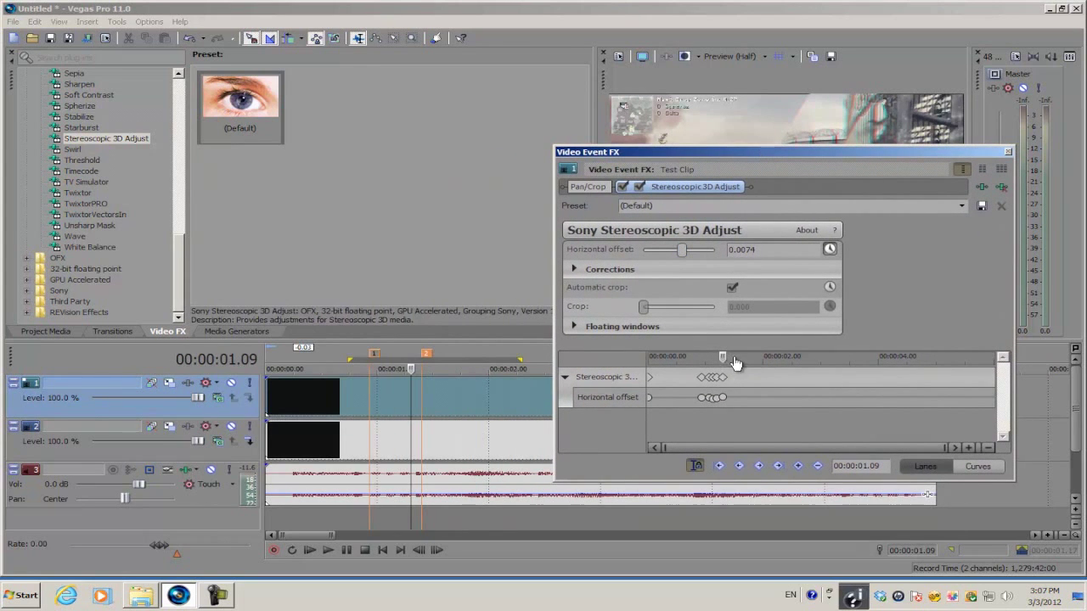
pyautogui.moveTo(723, 358); pyautogui.dragTo(730, 364)
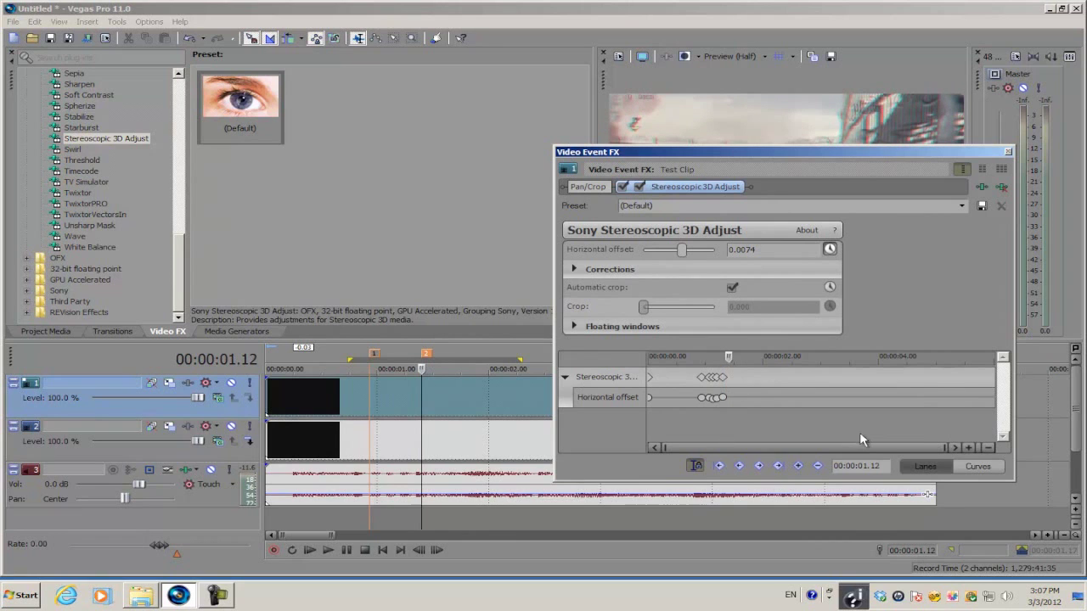
pyautogui.click(800, 466)
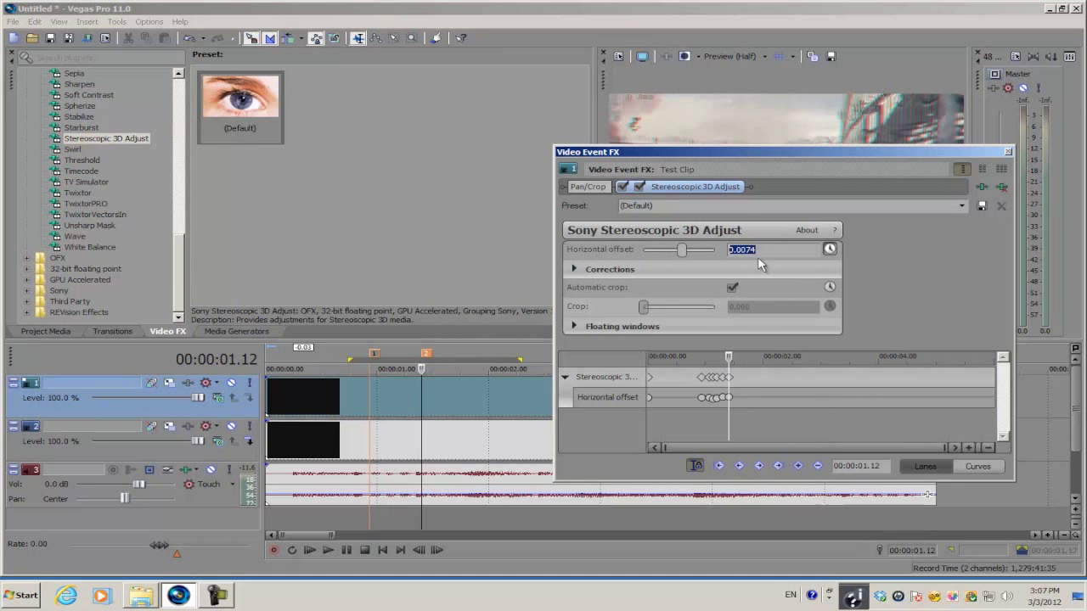
pyautogui.write('0')
pyautogui.press('Return')
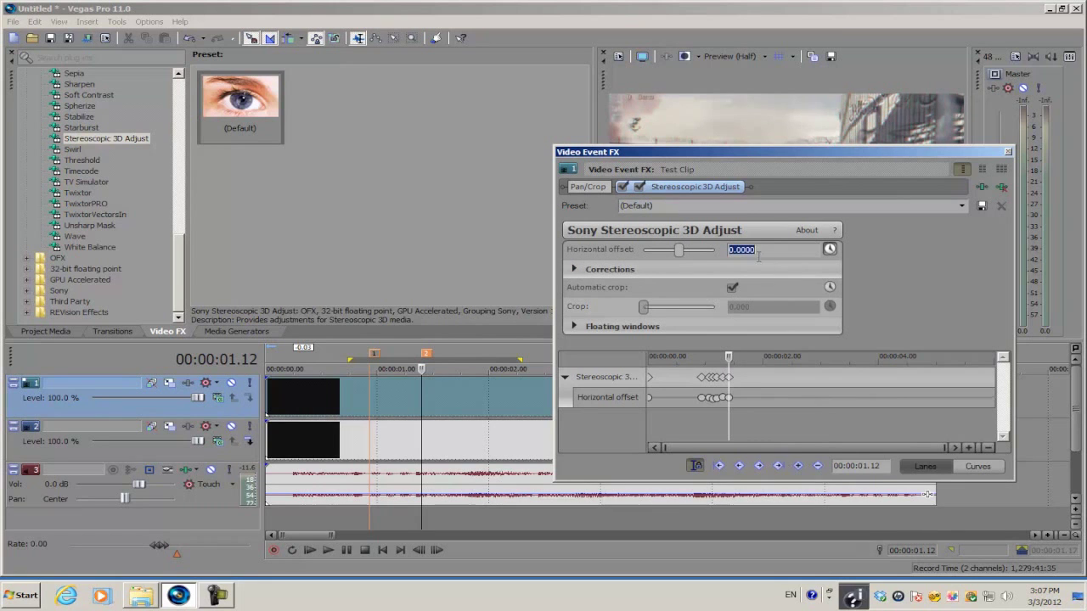
pyautogui.click(1007, 153)
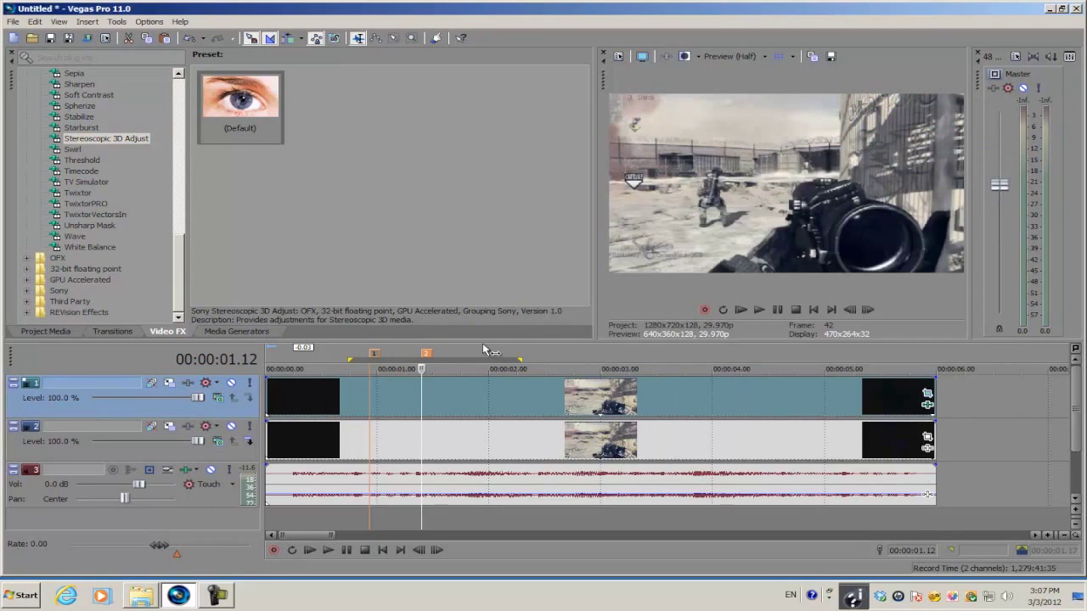
# - Loop the clip's first second and play it back to watch the offset animation
pyautogui.moveTo(510, 352); pyautogui.dragTo(353, 355)
pyautogui.press('space')
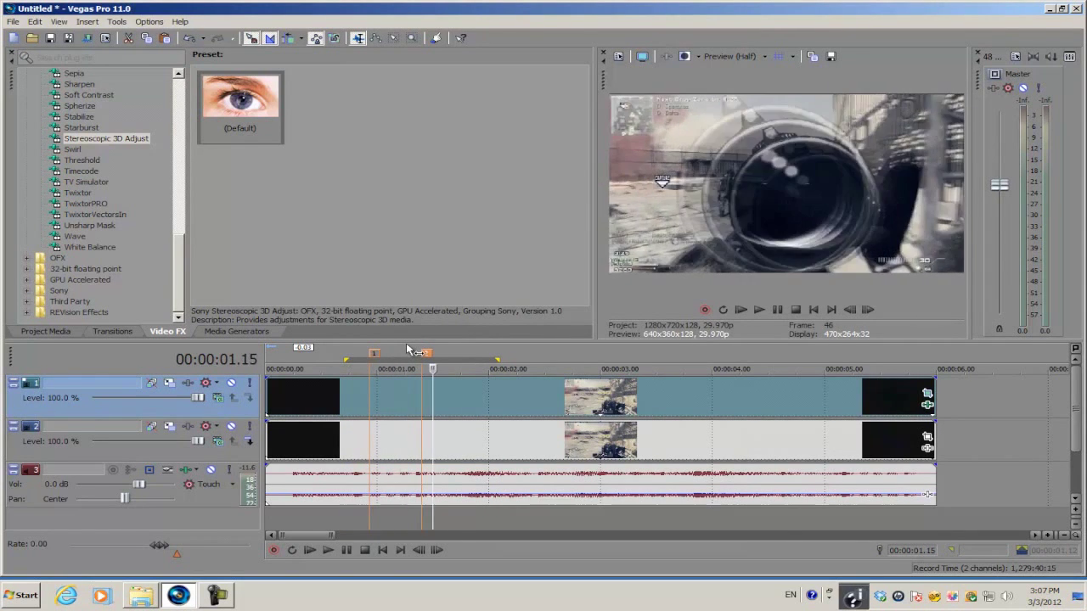
pyautogui.press('o')
pyautogui.press('space')
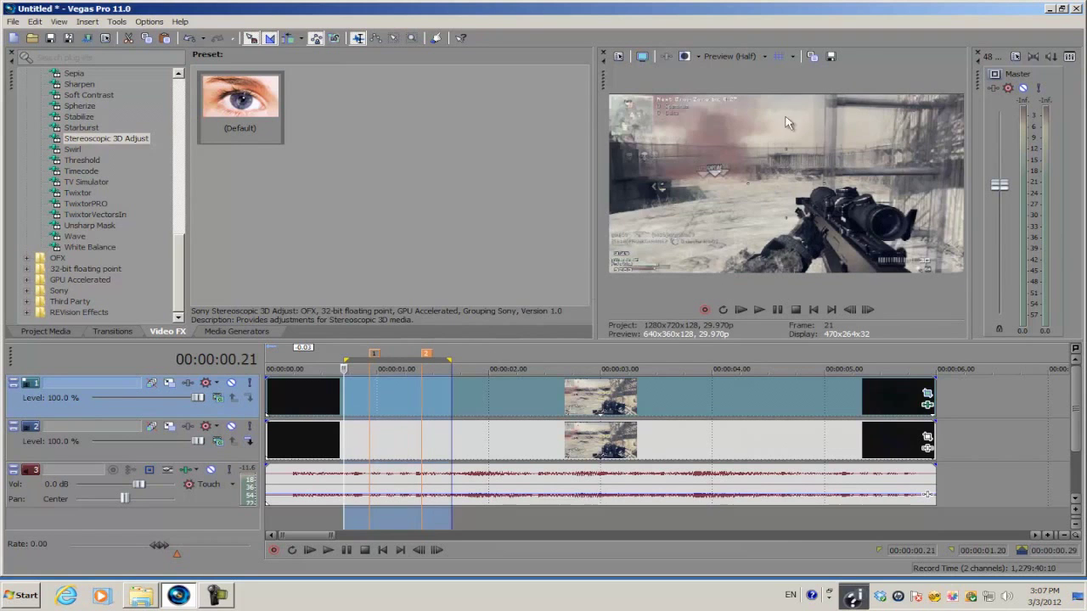
pyautogui.click(760, 310)
pyautogui.press('space')
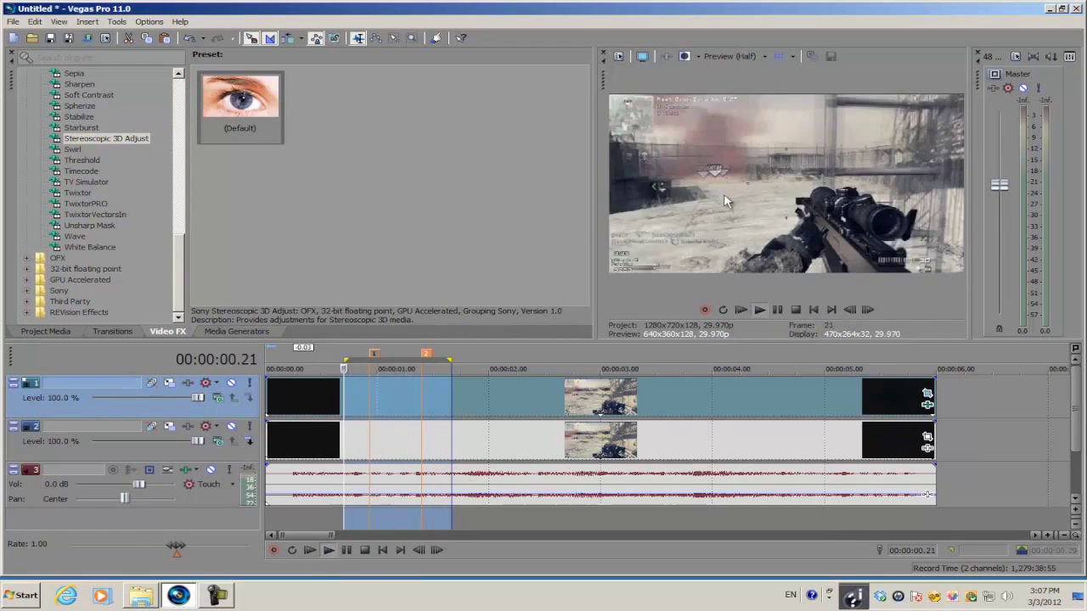
pyautogui.press('space')
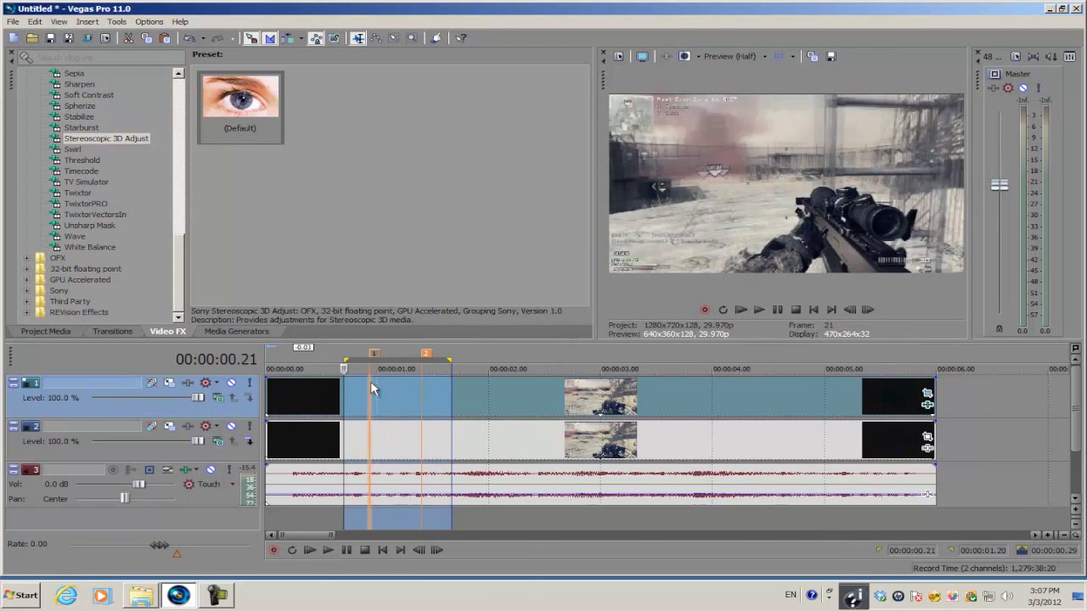
# - Jump to 0:28 and step forward three frames to 00:00:01.03
pyautogui.click(371, 389)
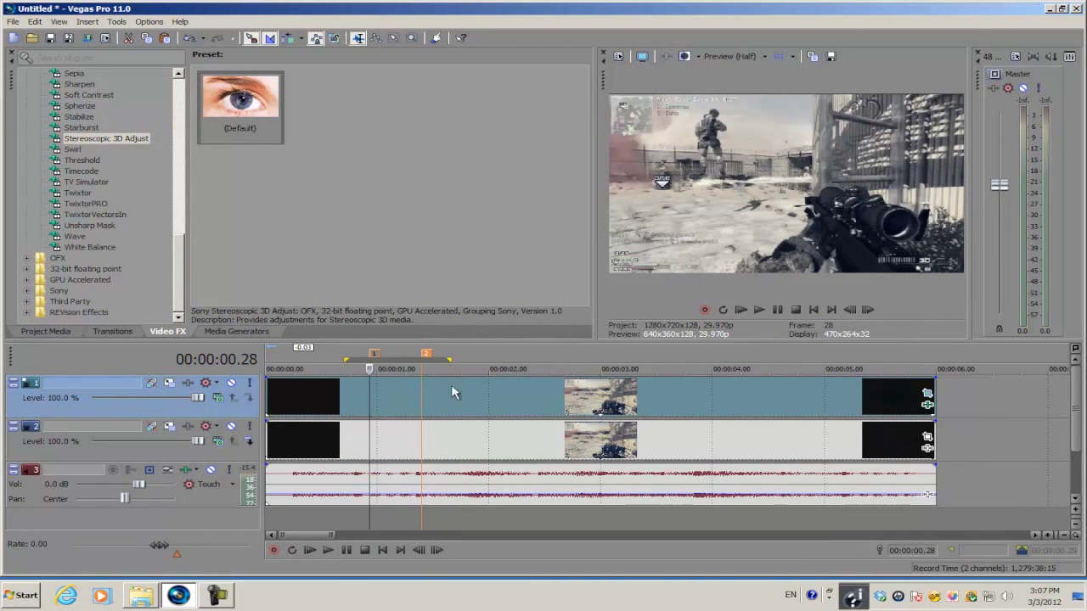
pyautogui.click(866, 310)
pyautogui.click(867, 310)
pyautogui.click(867, 310)
pyautogui.click(867, 310)
pyautogui.click(866, 310)
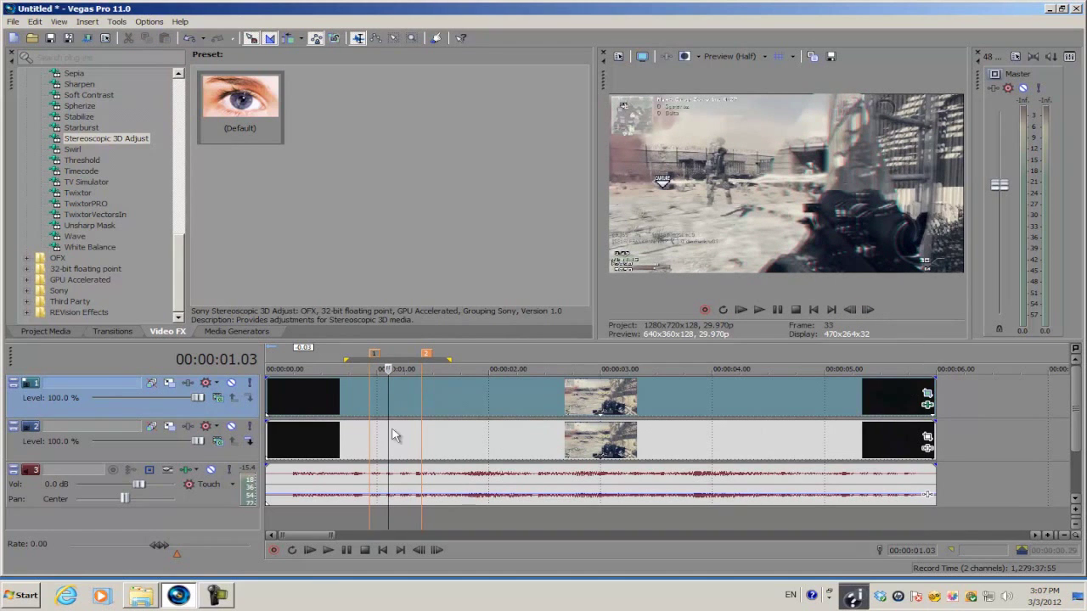
# - Insert a new empty video track and move it to the top
pyautogui.click(348, 437)
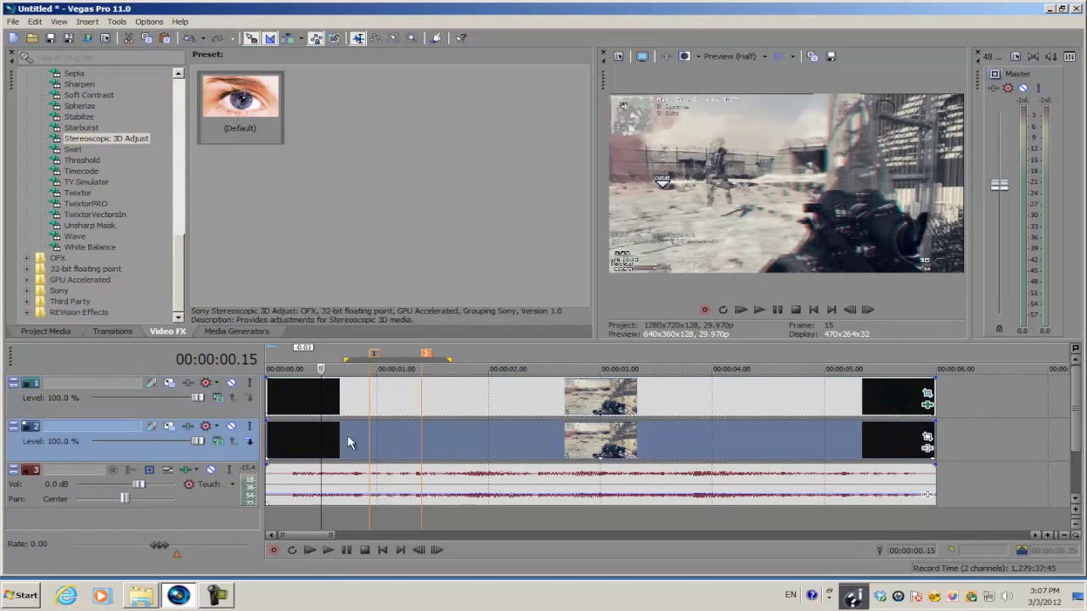
pyautogui.rightClick(950, 435)
pyautogui.click(959, 461)
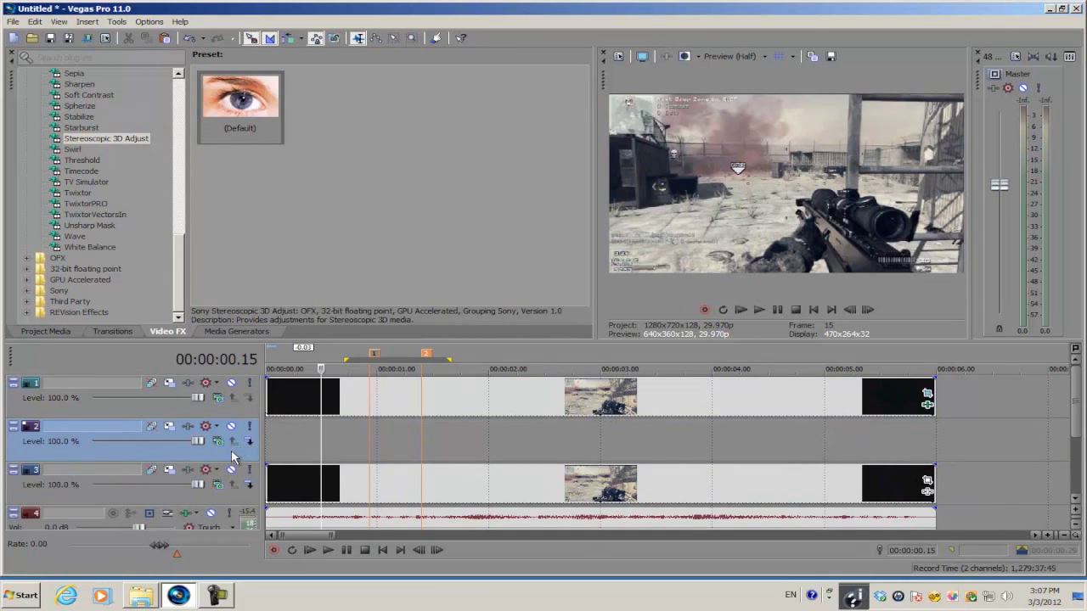
pyautogui.moveTo(237, 393); pyautogui.dragTo(237, 393)
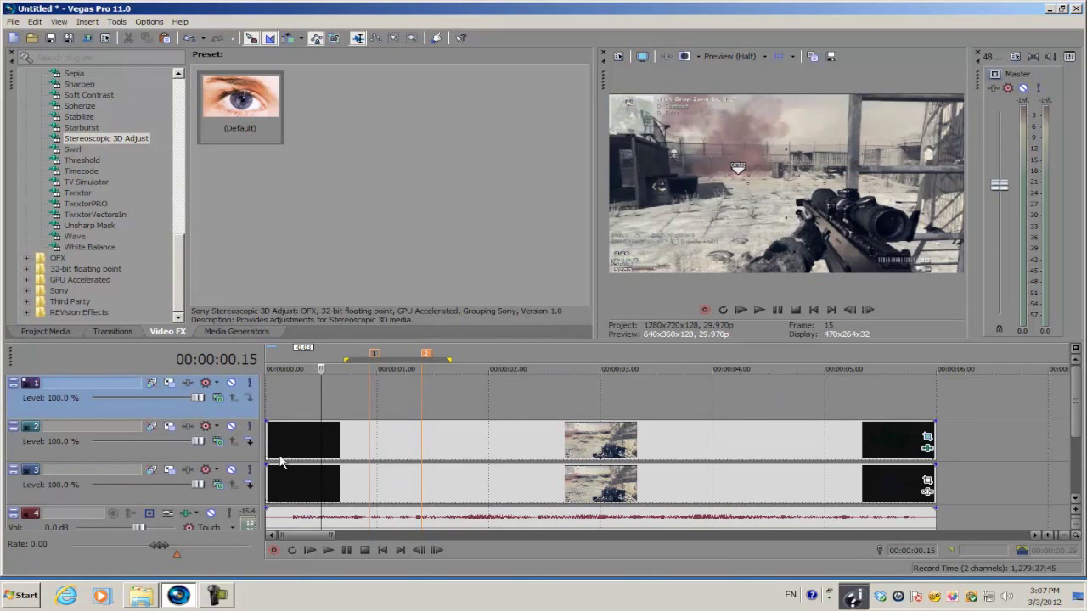
# - Ctrl-drag a copy of the bottom clip onto the new top track and open its Pan/Crop
pyautogui.click(300, 481)
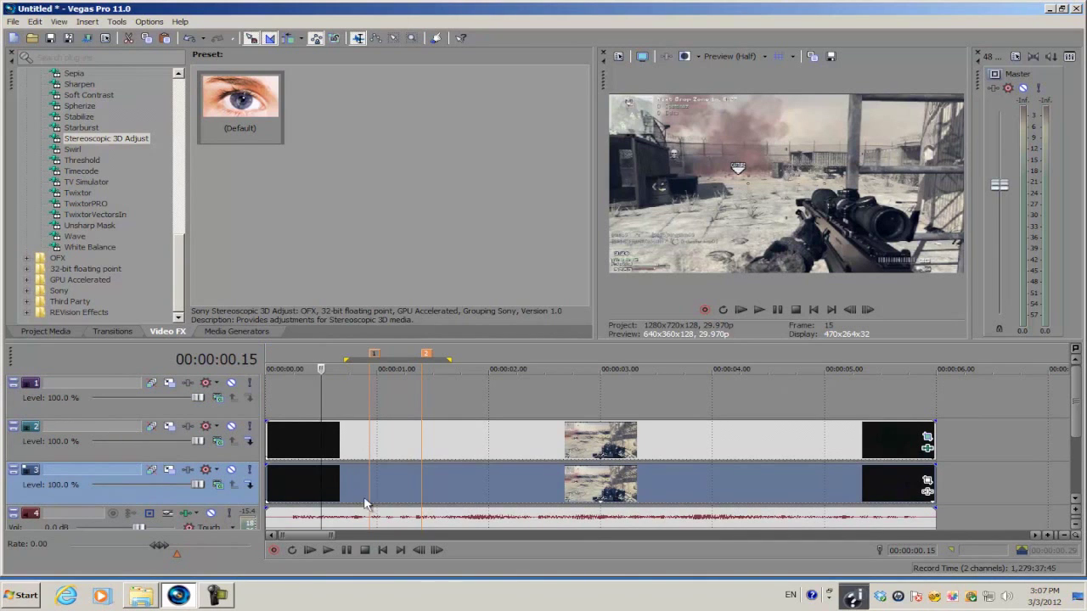
pyautogui.click(344, 446)
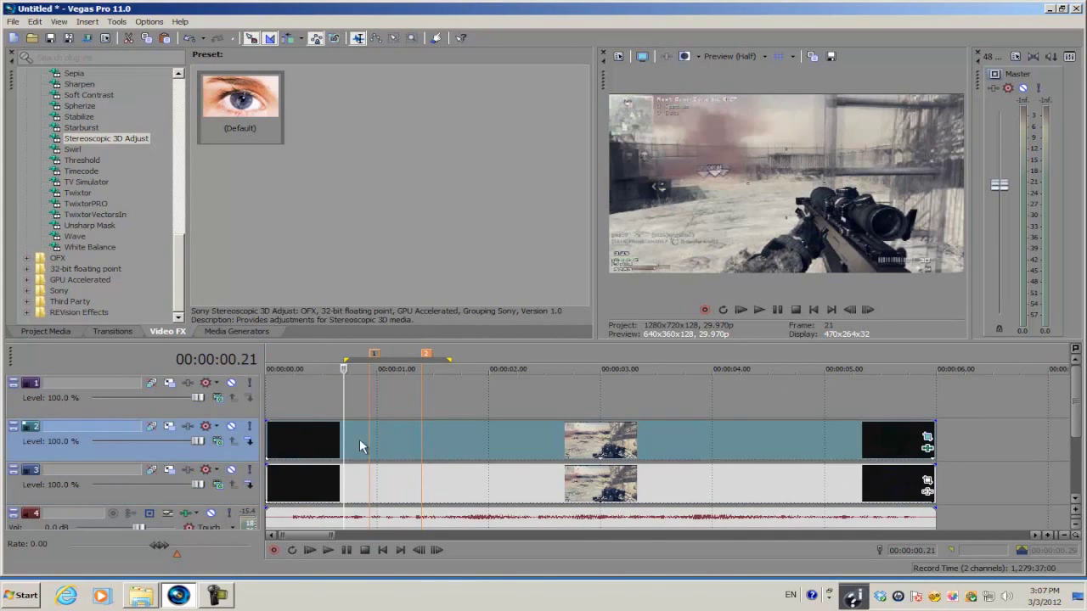
pyautogui.click(317, 480)
pyautogui.moveTo(327, 481); pyautogui.dragTo(291, 397)
pyautogui.click(368, 396)
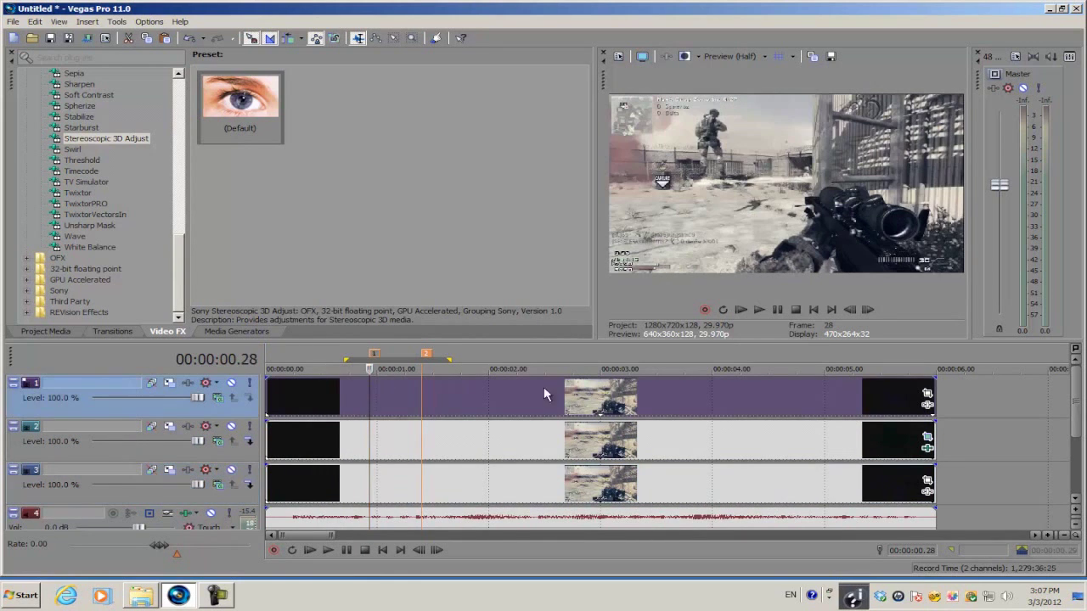
pyautogui.click(927, 394)
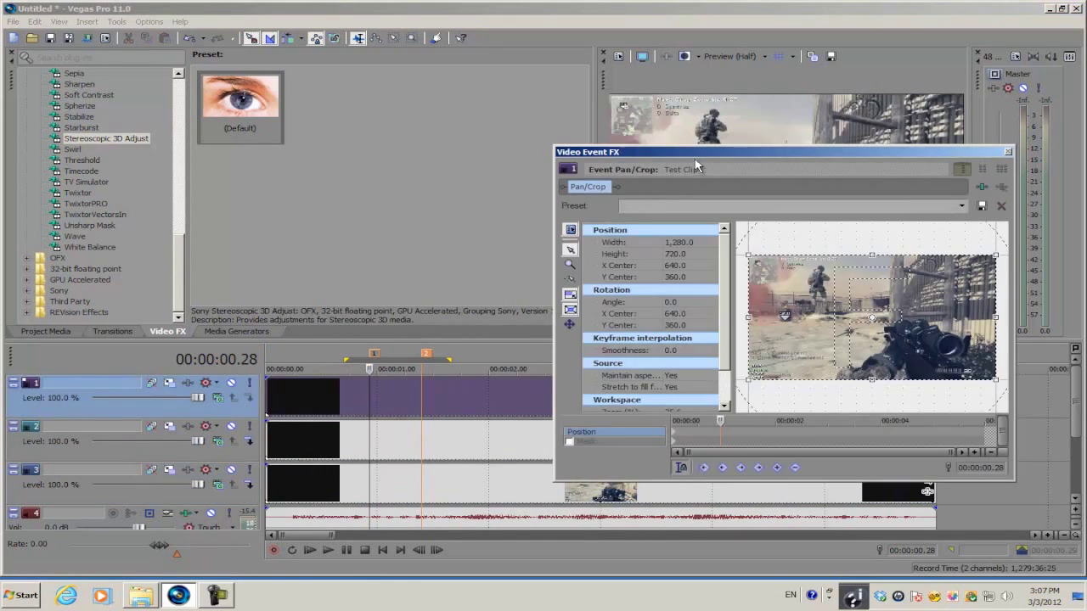
# - Enable Mask and draw a closed triangular shard mask at 00:00:01.00
pyautogui.moveTo(632, 154); pyautogui.dragTo(203, 139)
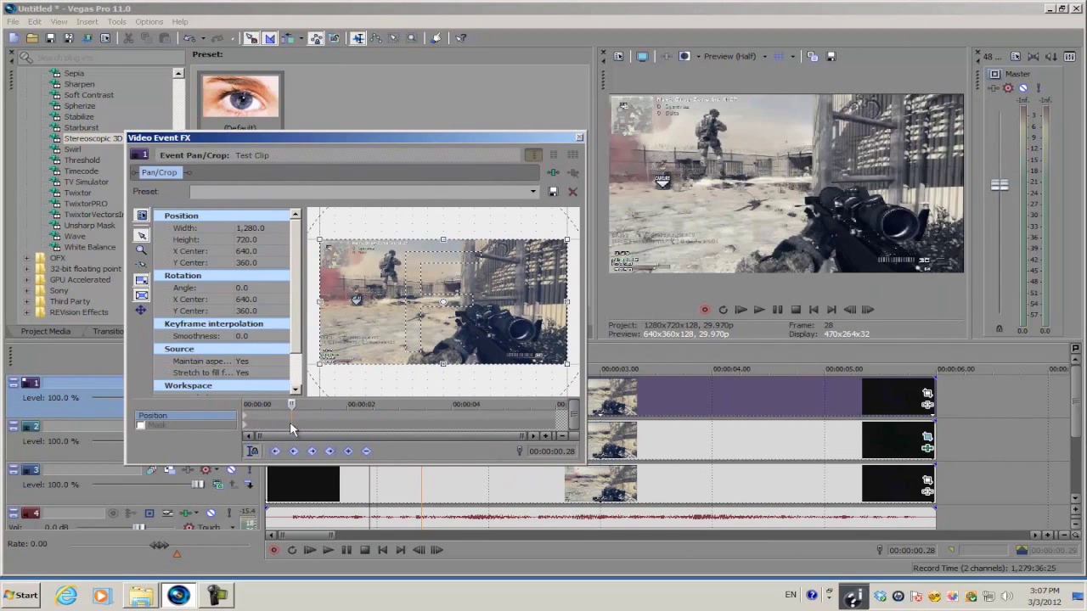
pyautogui.click(141, 427)
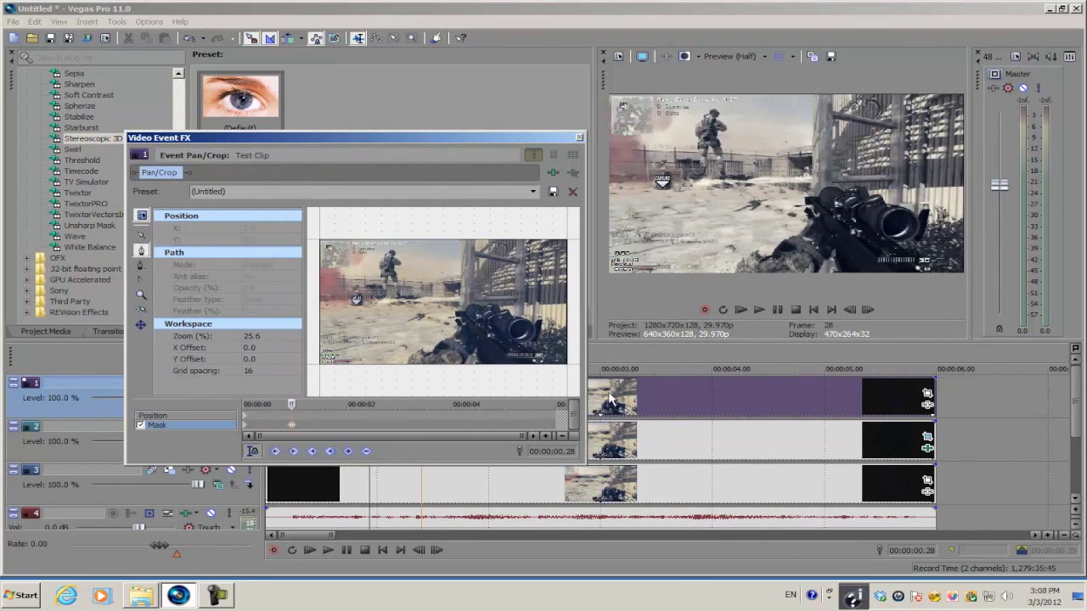
pyautogui.doubleClick(868, 307)
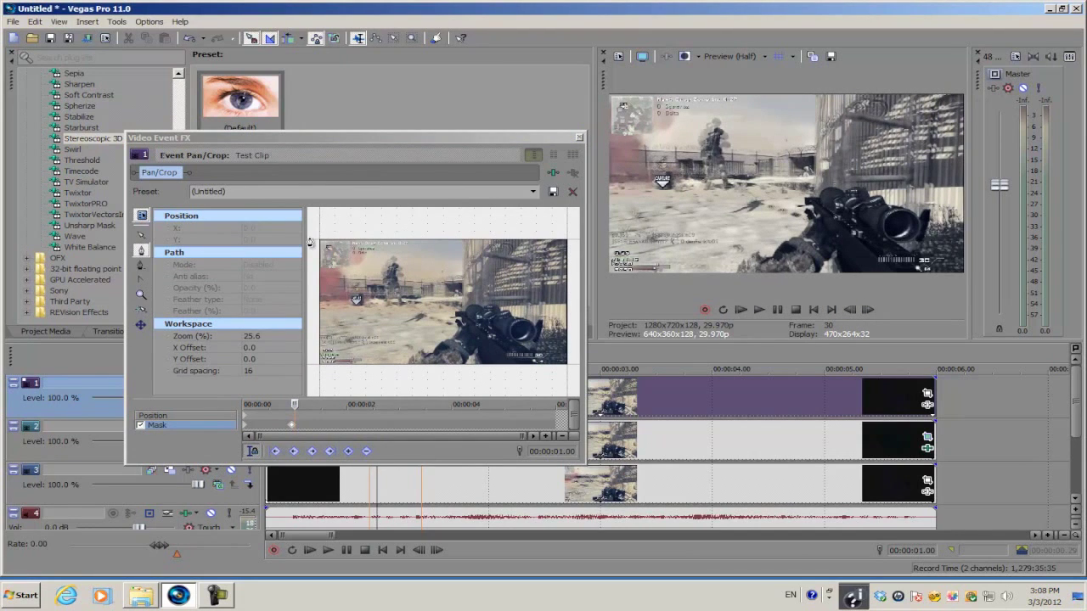
pyautogui.click(311, 297)
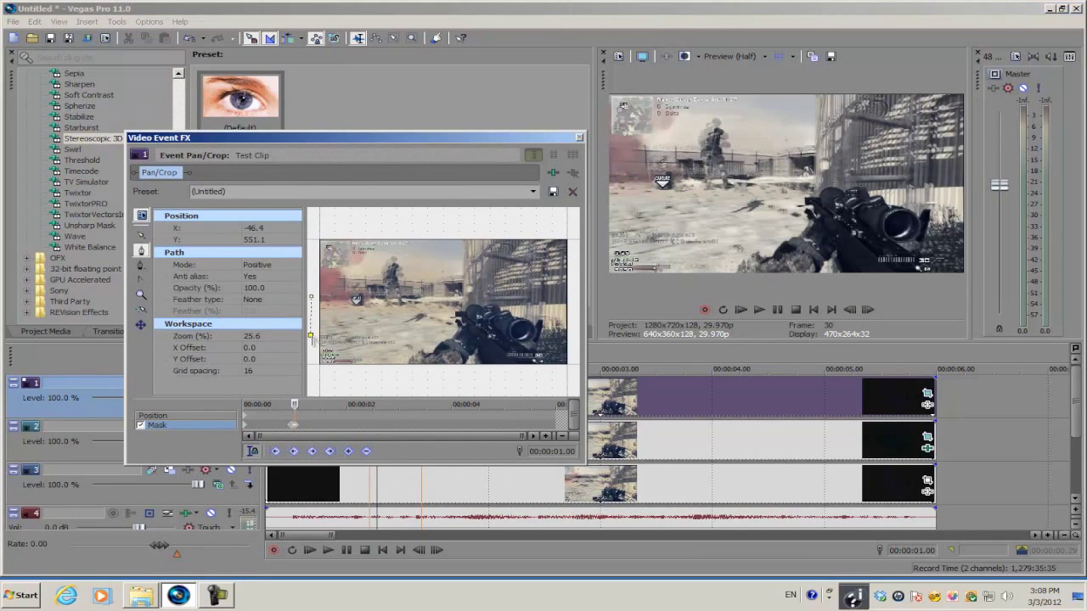
pyautogui.click(504, 233)
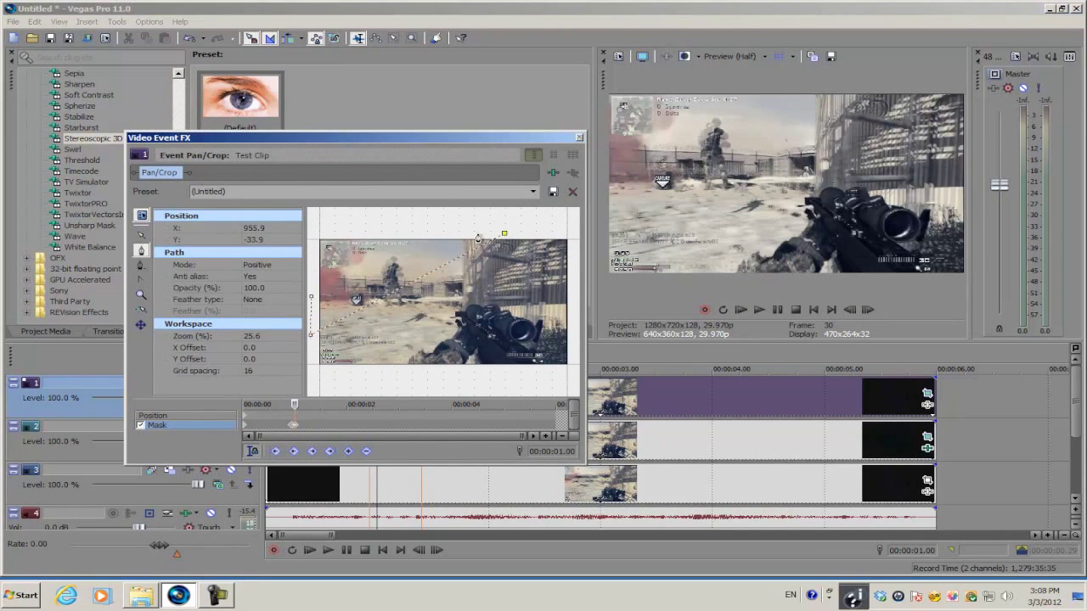
pyautogui.click(311, 298)
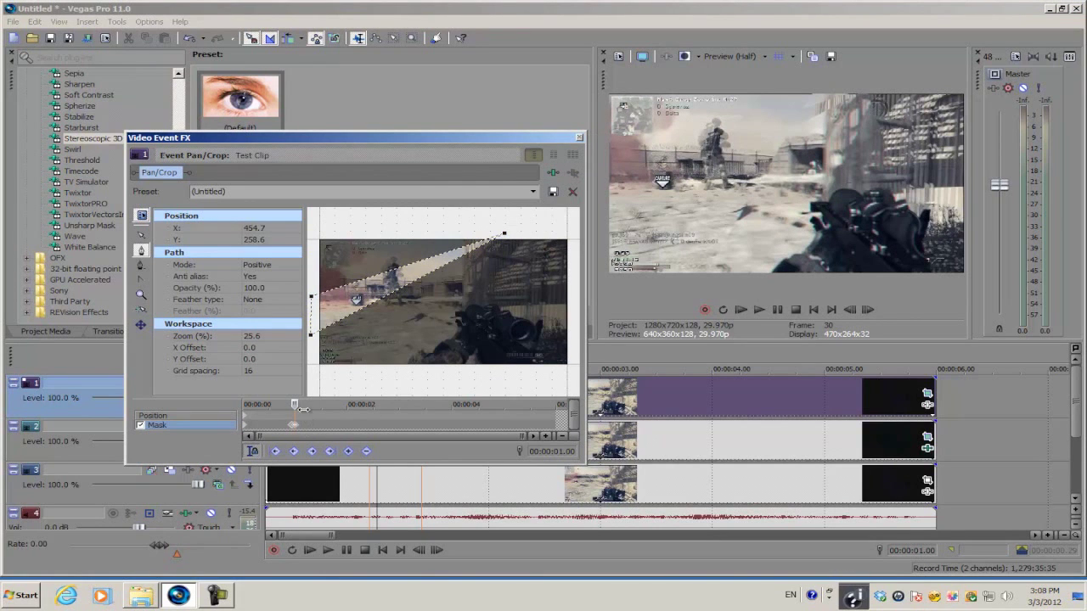
# - Advance to 00:00:01.13 and deselect the mask points
pyautogui.moveTo(295, 405); pyautogui.dragTo(314, 405)
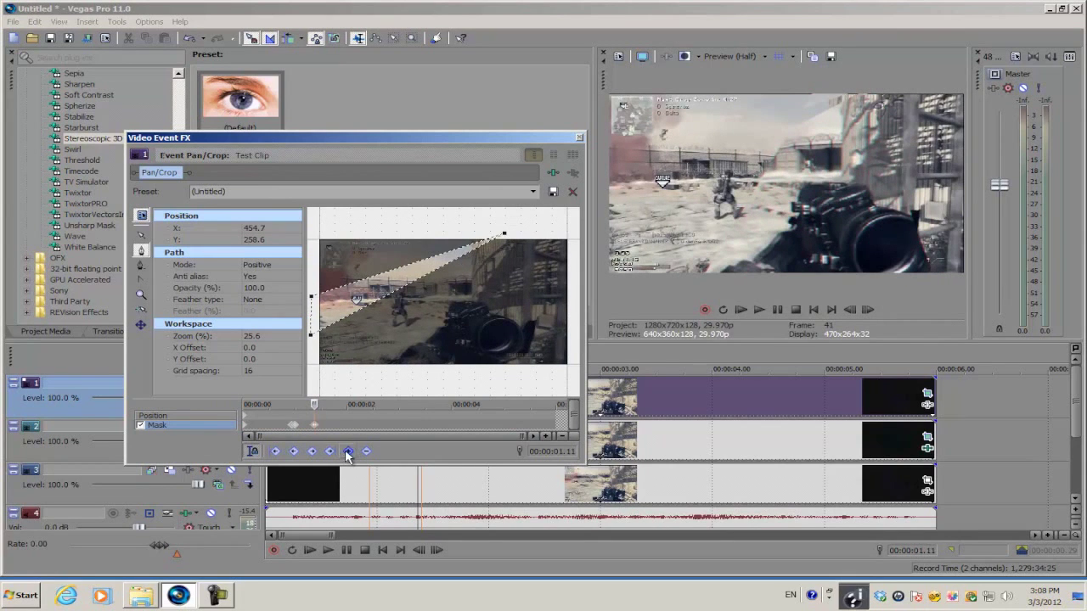
pyautogui.click(868, 311)
pyautogui.click(865, 312)
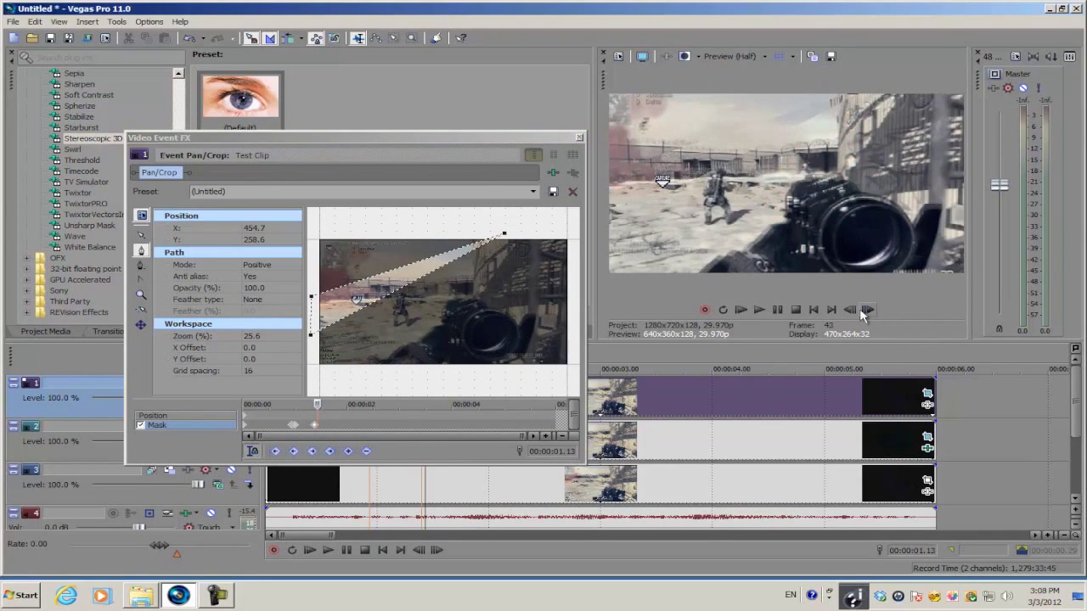
pyautogui.rightClick(415, 287)
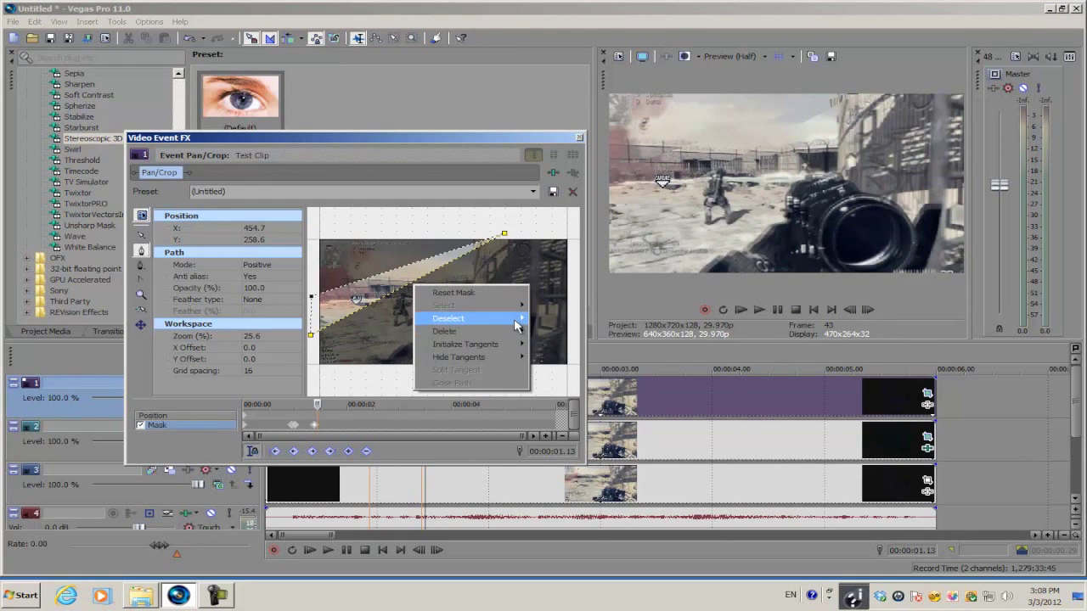
pyautogui.moveTo(520, 321)
pyautogui.click(584, 389)
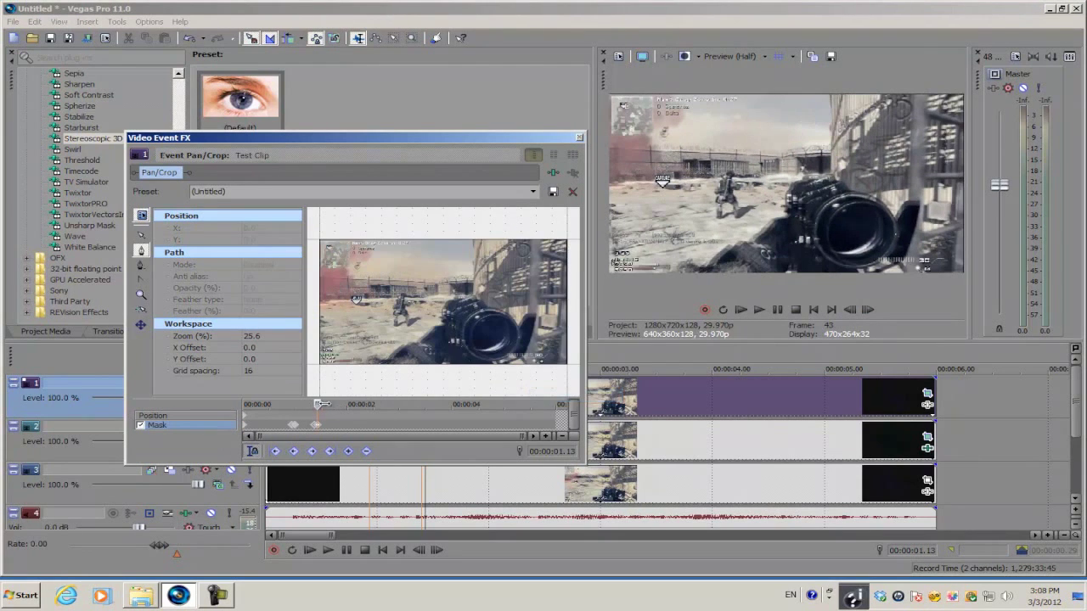
# - Keyframe the crop box zoomed in at 1:00, then widening back toward full 1280×720, and close
pyautogui.click(292, 419)
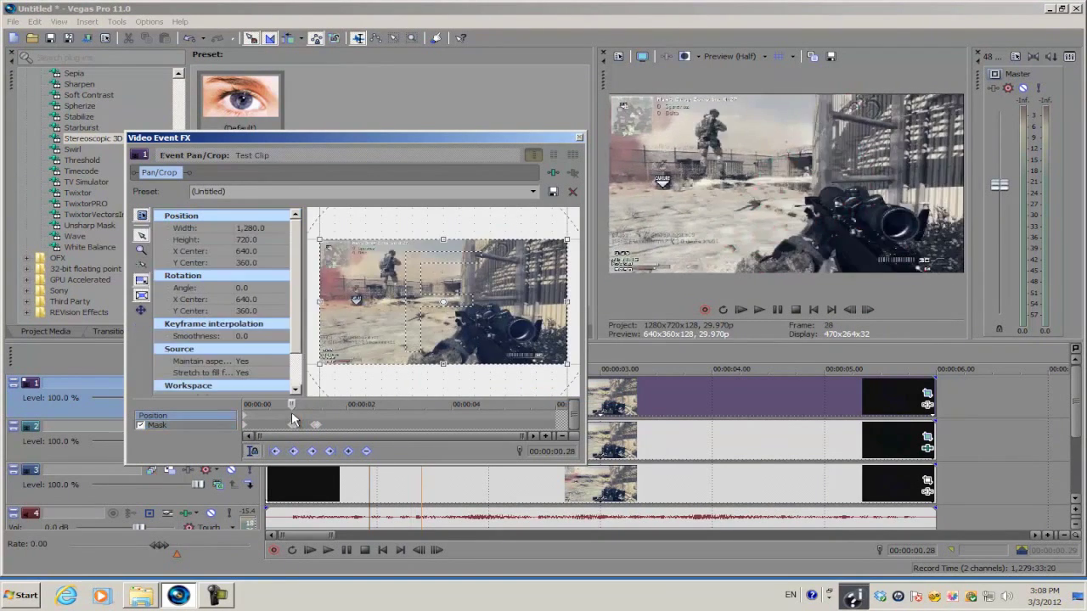
pyautogui.press('Right')
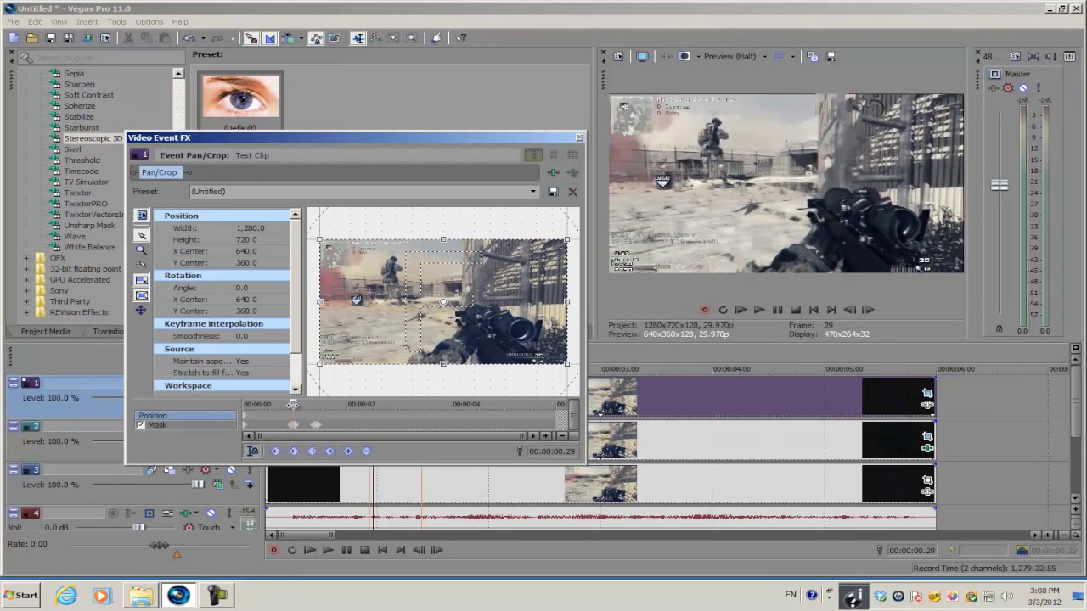
pyautogui.press('Left')
pyautogui.press('Right')
pyautogui.press('Right')
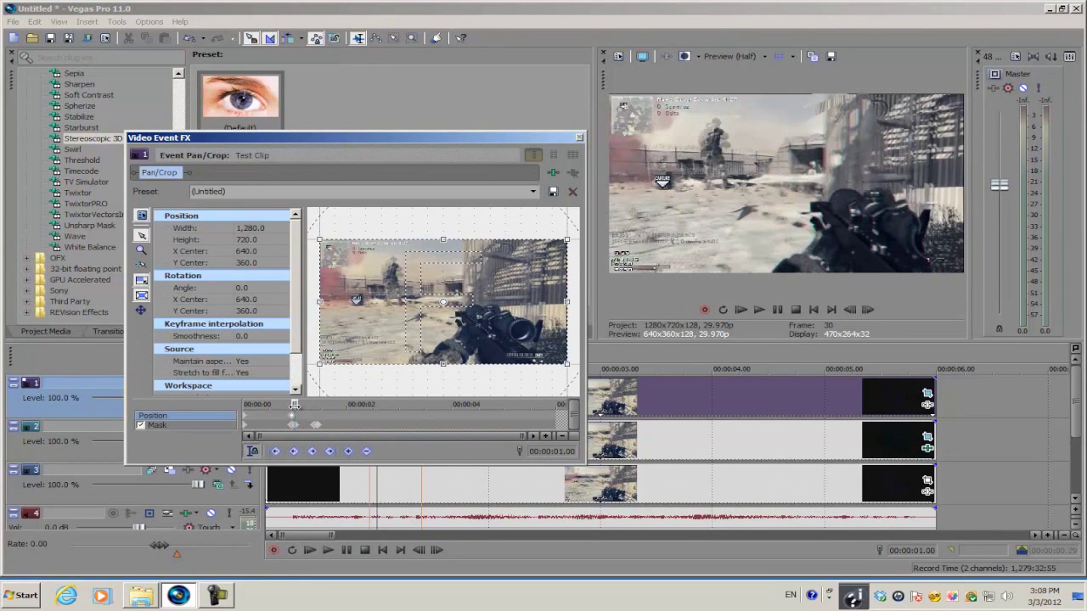
pyautogui.moveTo(566, 239); pyautogui.dragTo(542, 252)
pyautogui.moveTo(291, 404); pyautogui.dragTo(304, 404)
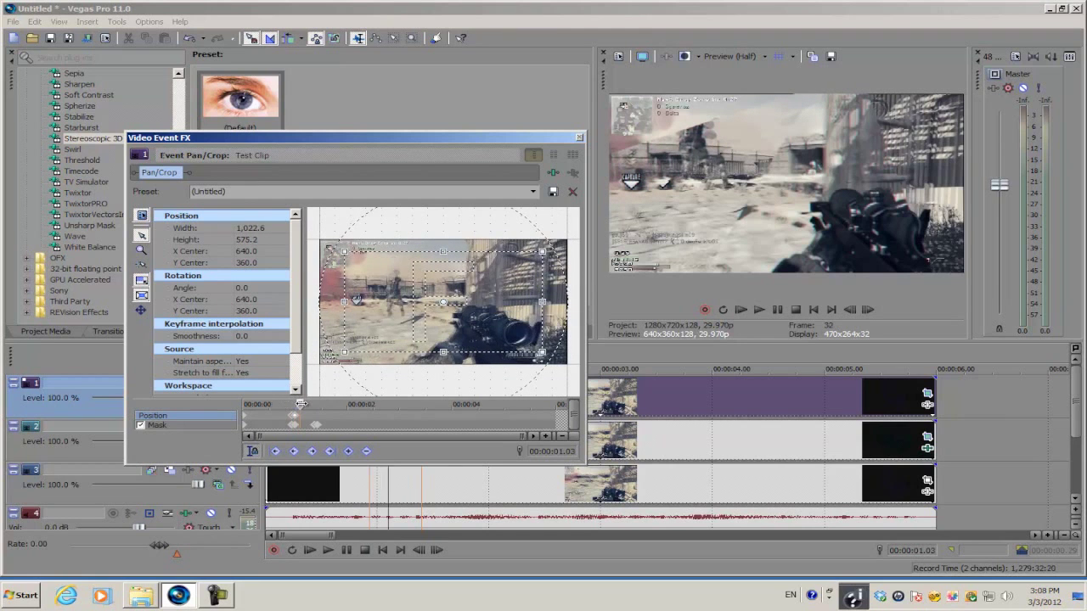
pyautogui.moveTo(542, 252); pyautogui.dragTo(550, 248)
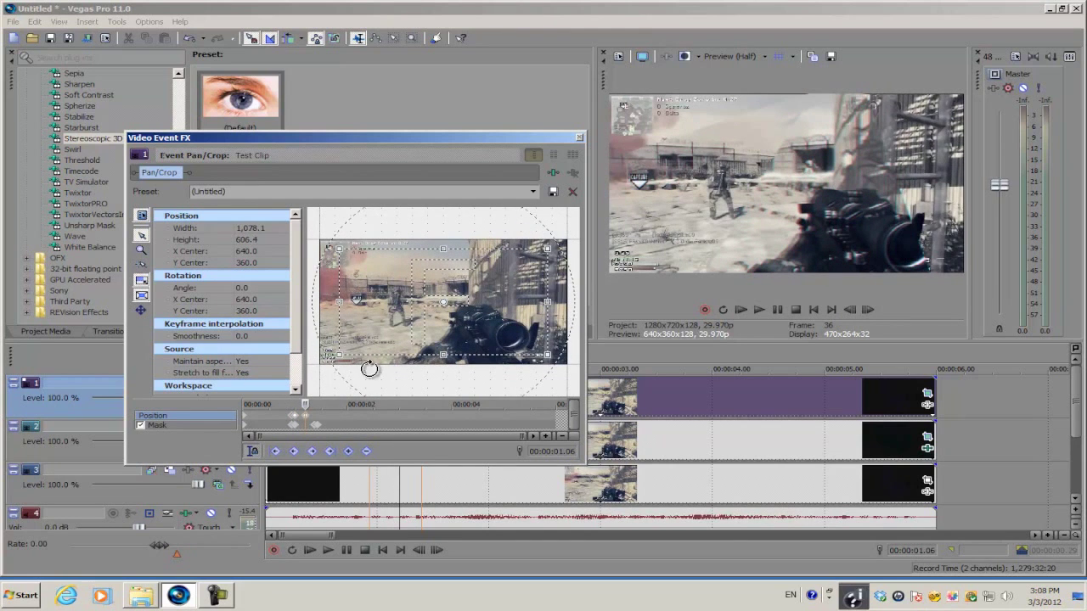
pyautogui.moveTo(308, 405); pyautogui.dragTo(313, 405)
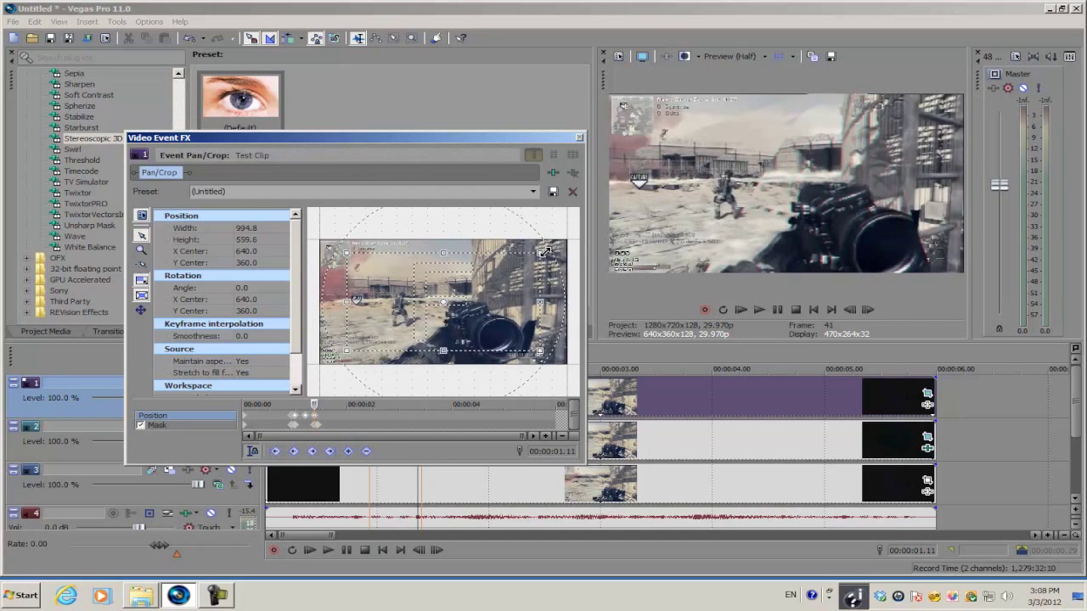
pyautogui.moveTo(314, 405); pyautogui.dragTo(325, 404)
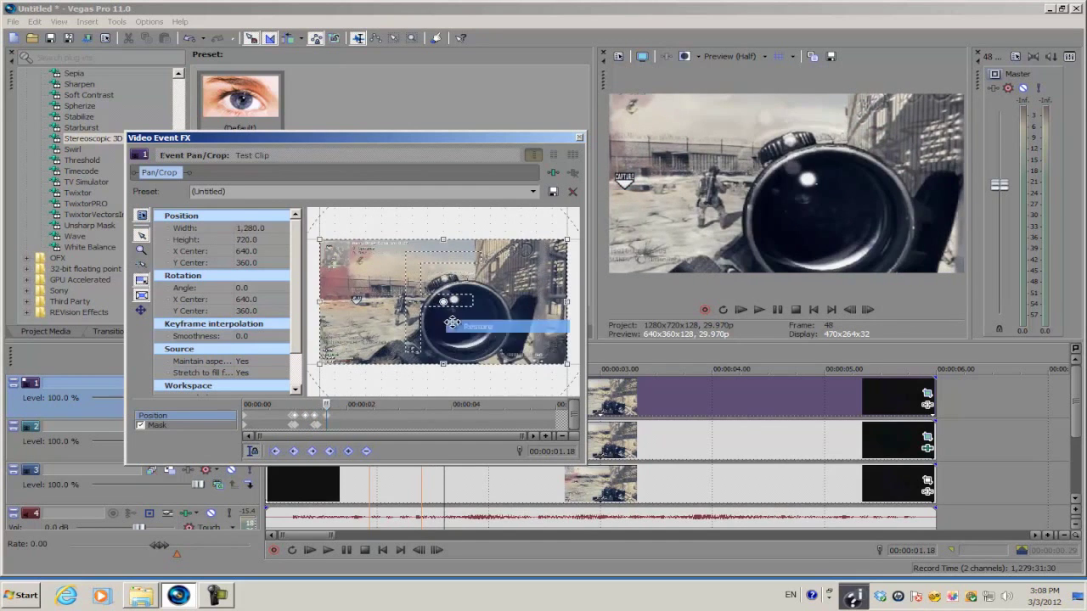
pyautogui.click(578, 139)
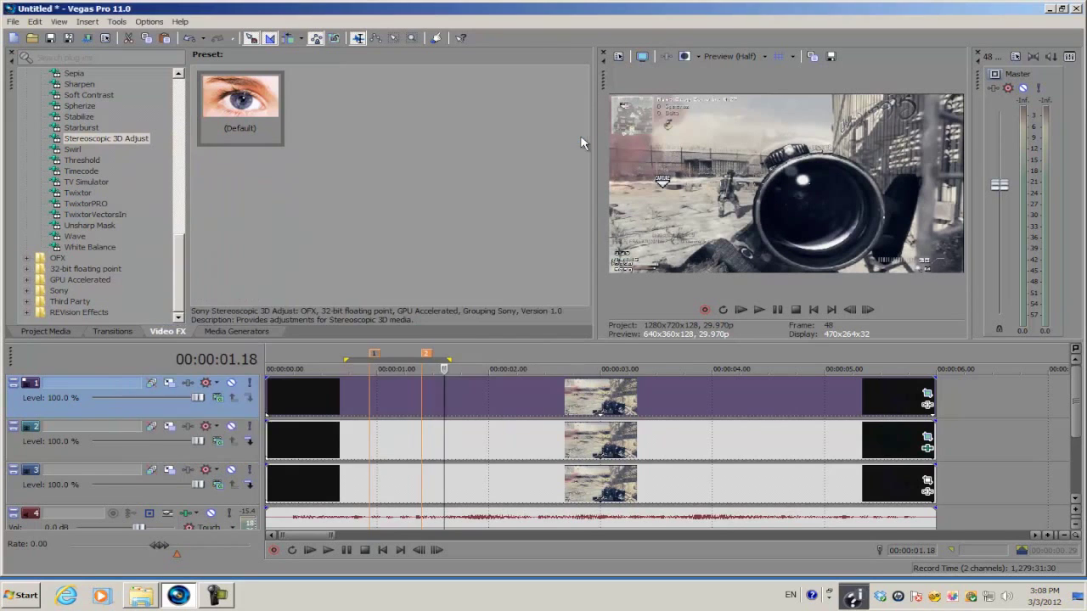
# - Apply Stereoscopic 3D Adjust to the top clip and keyframe horizontal offset at 00:00:00.28
pyautogui.click(373, 353)
pyautogui.moveTo(239, 102); pyautogui.dragTo(450, 395)
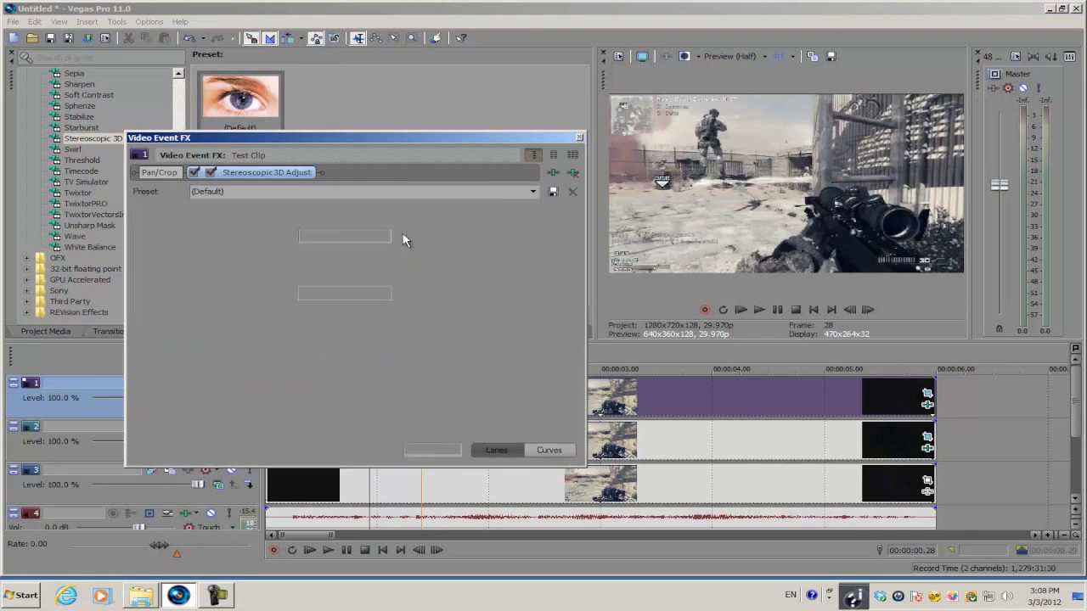
pyautogui.moveTo(393, 136); pyautogui.dragTo(743, 145)
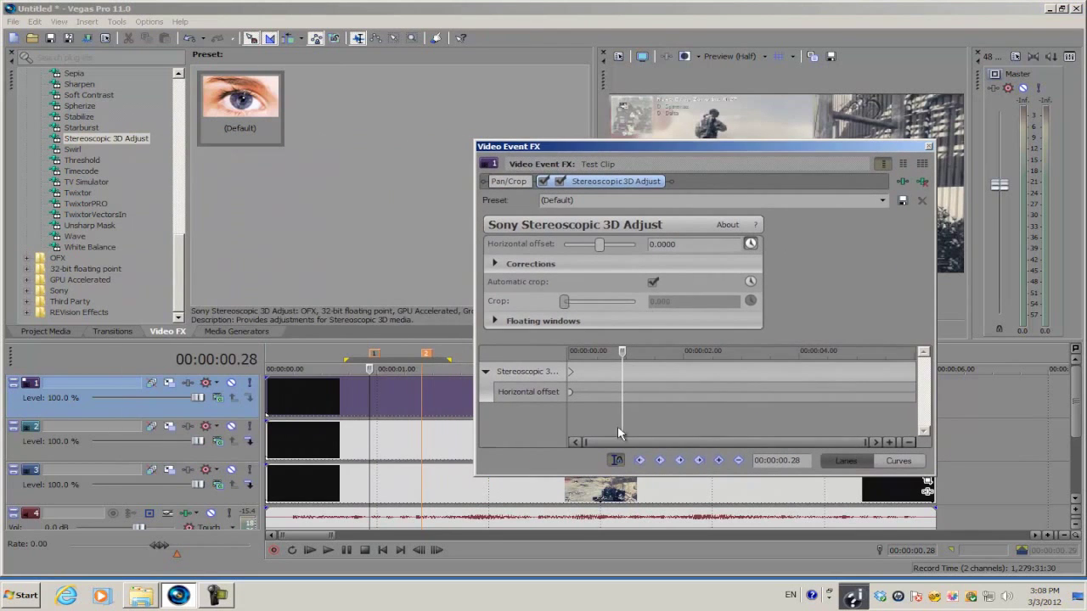
pyautogui.click(716, 460)
pyautogui.moveTo(622, 357); pyautogui.dragTo(628, 356)
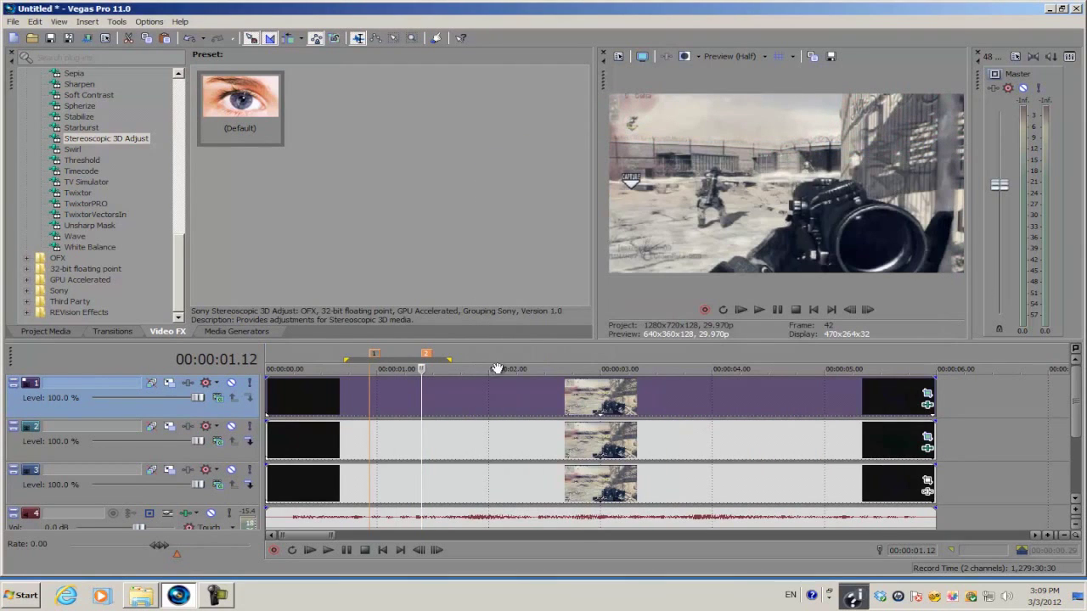
pyautogui.moveTo(529, 352); pyautogui.dragTo(306, 356)
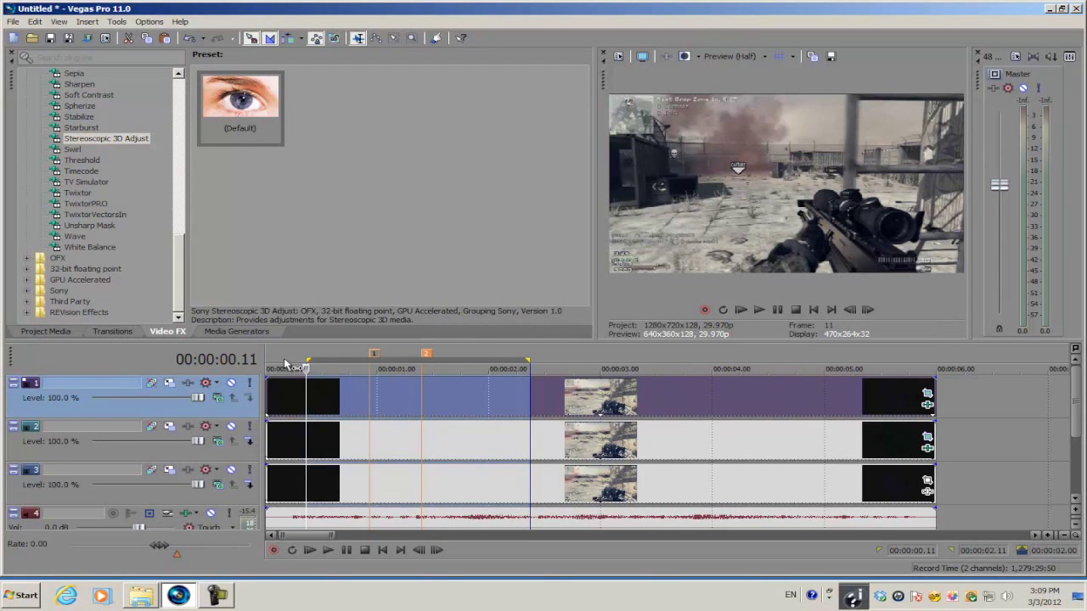
# - Loop the section around the effect and play it back
pyautogui.moveTo(495, 358); pyautogui.dragTo(351, 363)
pyautogui.press('space')
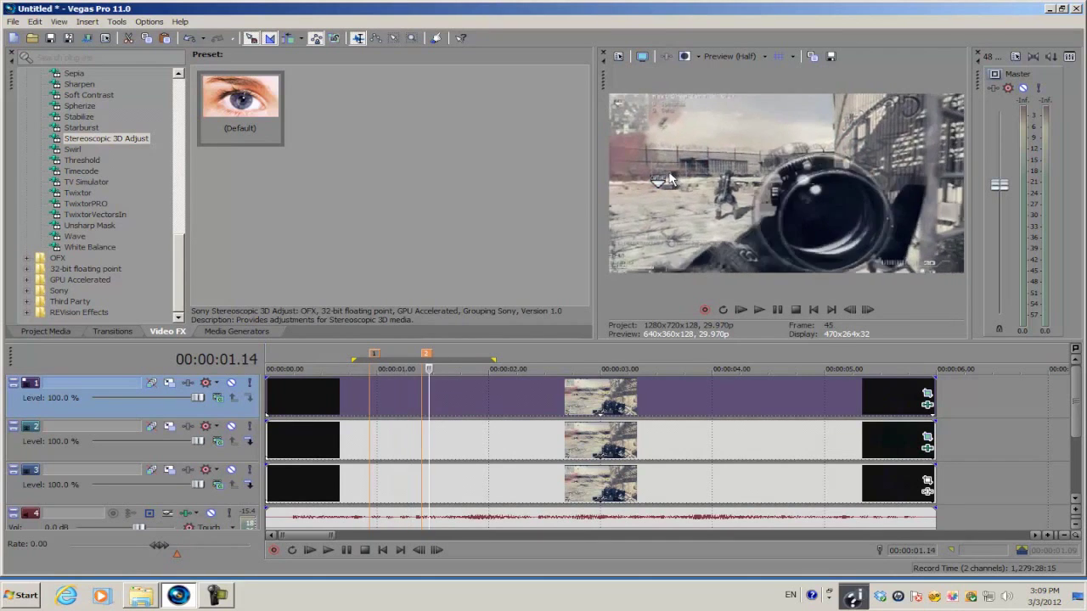
pyautogui.press('space')
pyautogui.press('space')
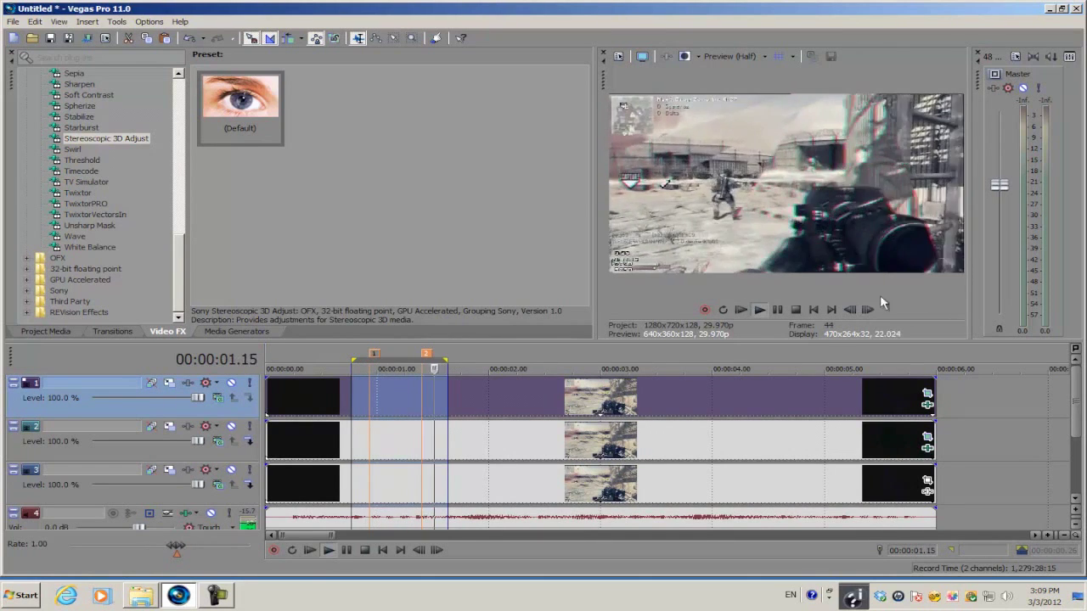
pyautogui.press('space')
# - Set preview quality to Auto and replay the loop from 00:00:00.17 to 00:00:02.06
pyautogui.click(730, 56)
pyautogui.moveTo(738, 85)
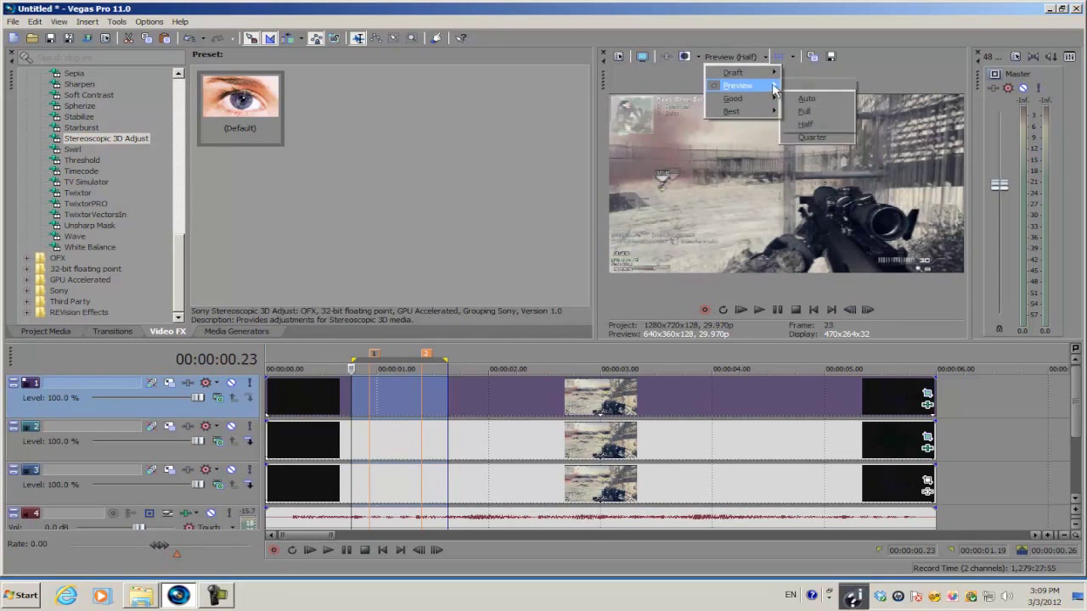
pyautogui.click(806, 86)
pyautogui.moveTo(511, 353); pyautogui.dragTo(332, 349)
pyautogui.press('space')
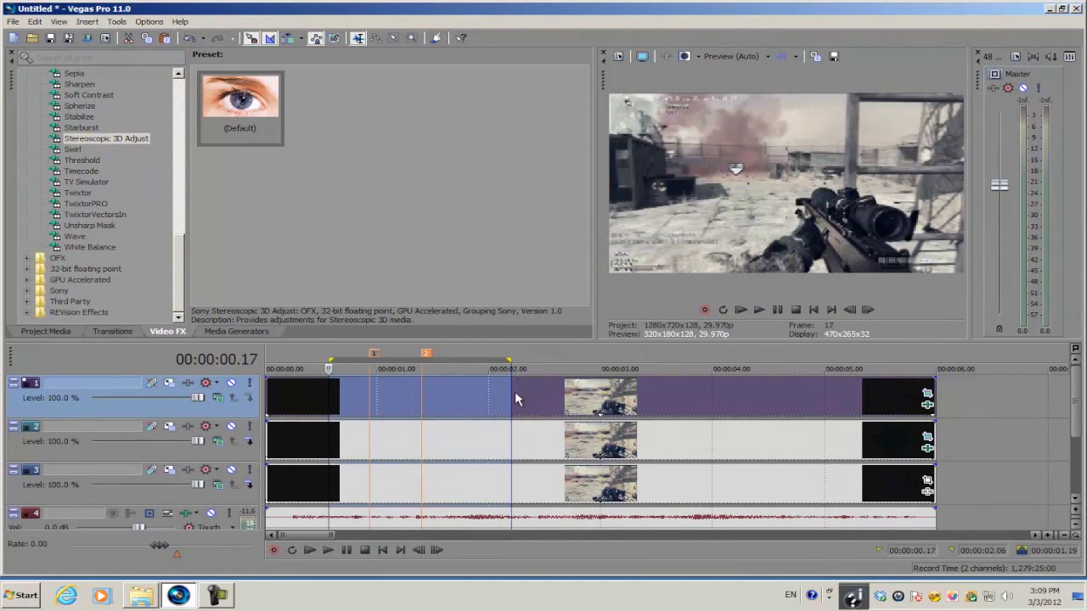
# - Move the playhead to 00:00:02.07 and set preview quality back to Half
pyautogui.click(515, 391)
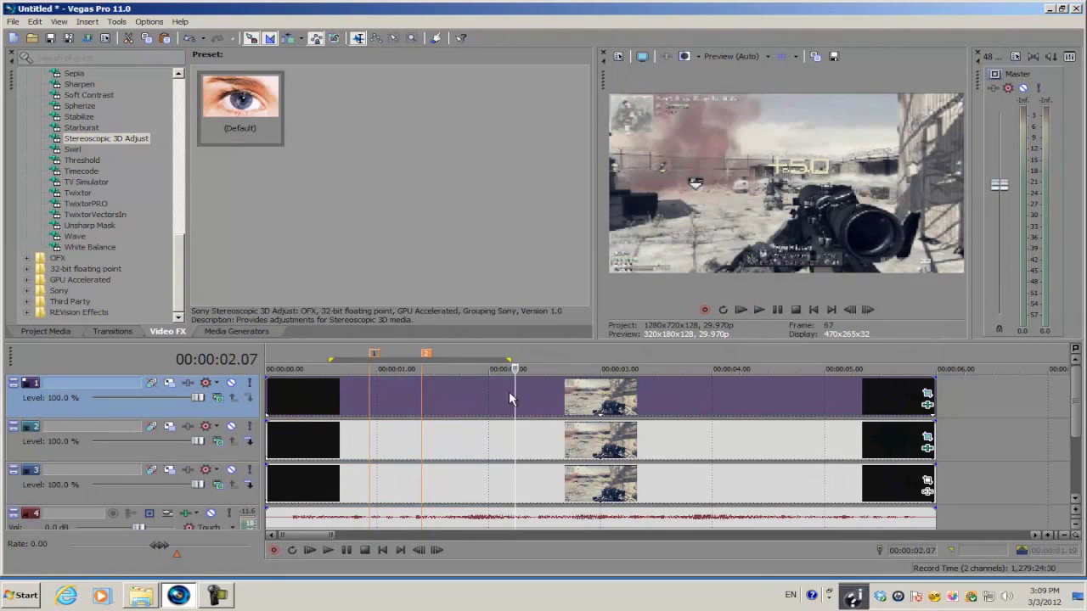
pyautogui.click(730, 56)
pyautogui.moveTo(755, 94)
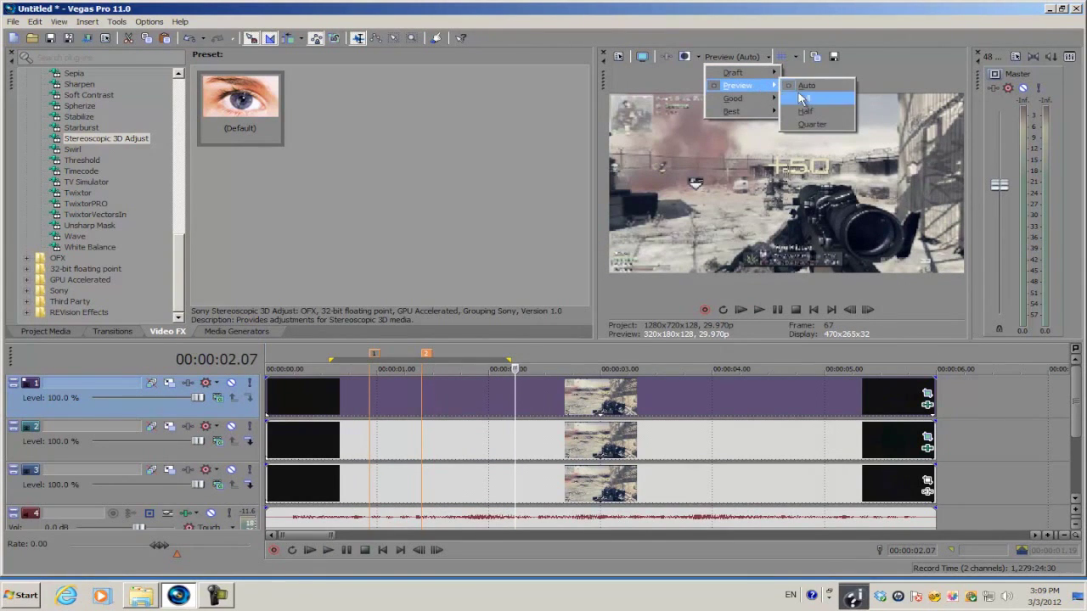
pyautogui.click(841, 113)
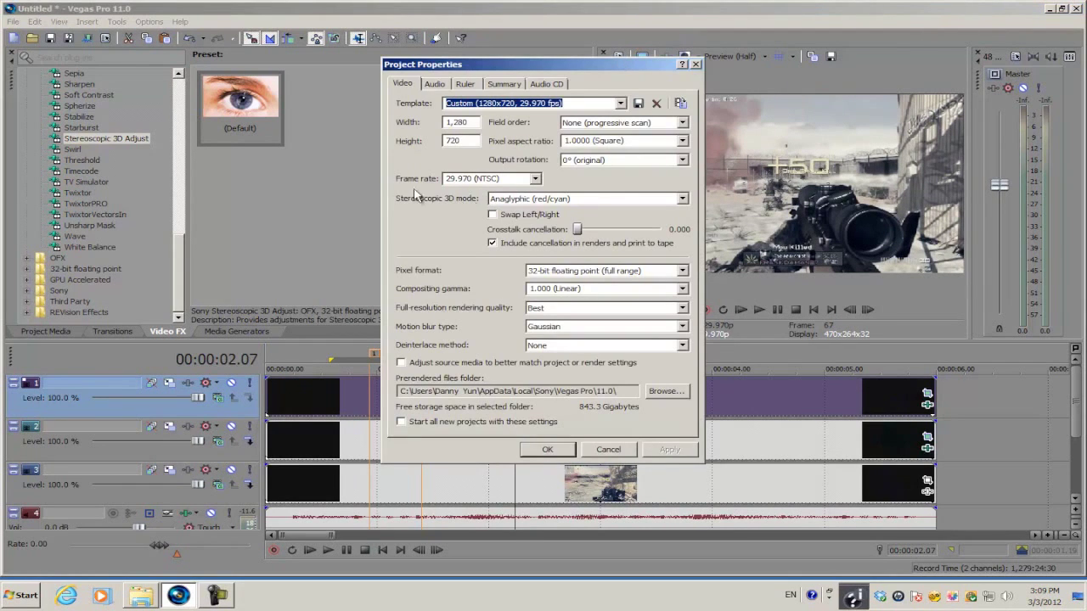
# - Accept Project Properties with Anaglyphic (red/cyan) stereoscopic mode via OK
pyautogui.click(548, 449)
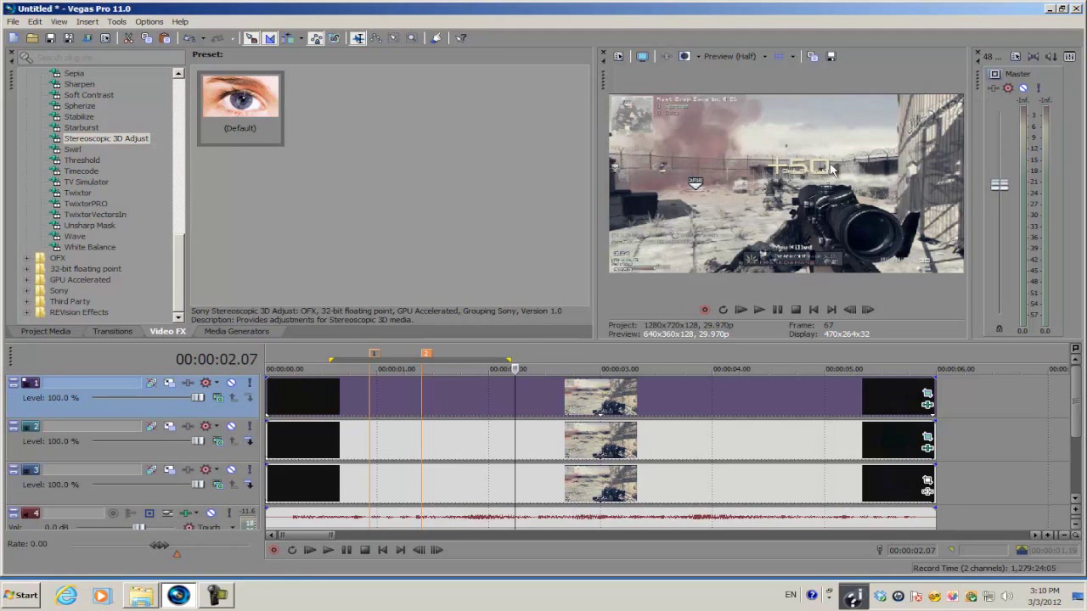
# - Drop the Saturation Adjust Default preset onto the track 3 clip
pyautogui.scroll(-2, 501, 433)
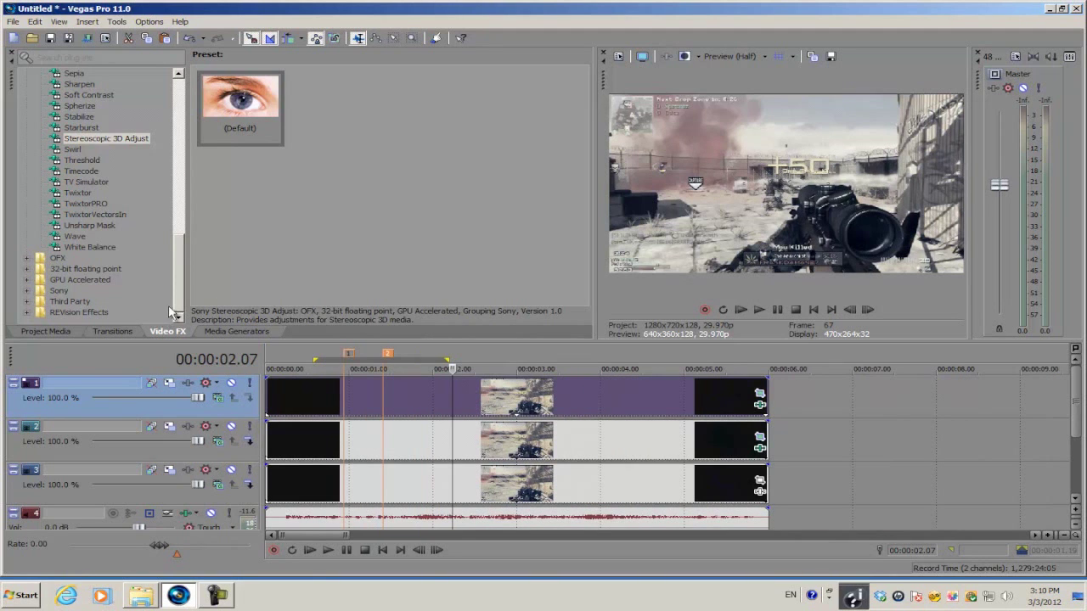
pyautogui.scroll(3, 147, 239)
pyautogui.click(102, 160)
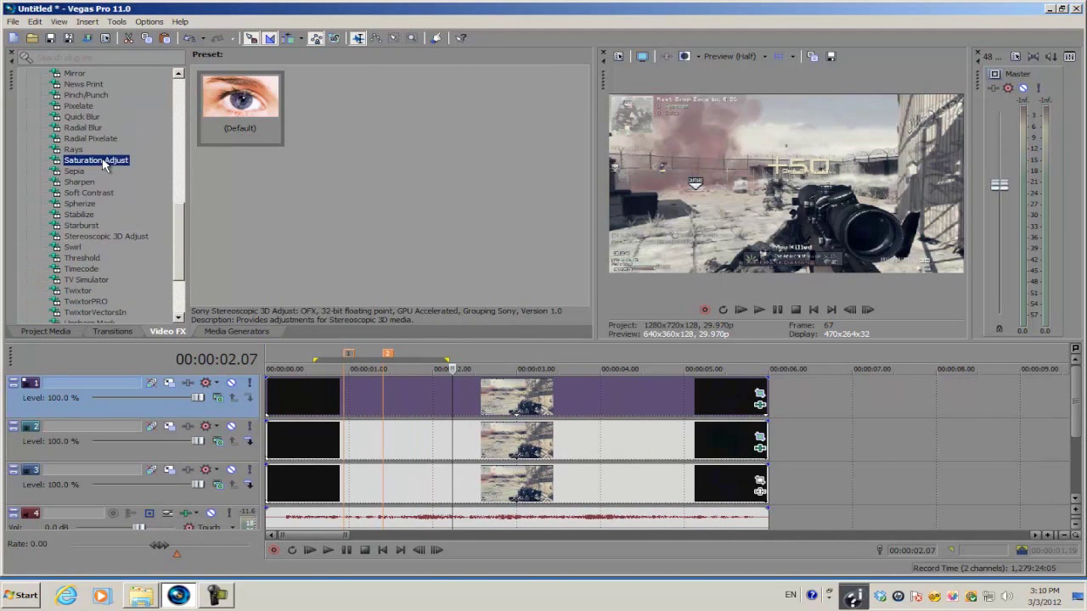
pyautogui.moveTo(241, 119); pyautogui.dragTo(700, 484)
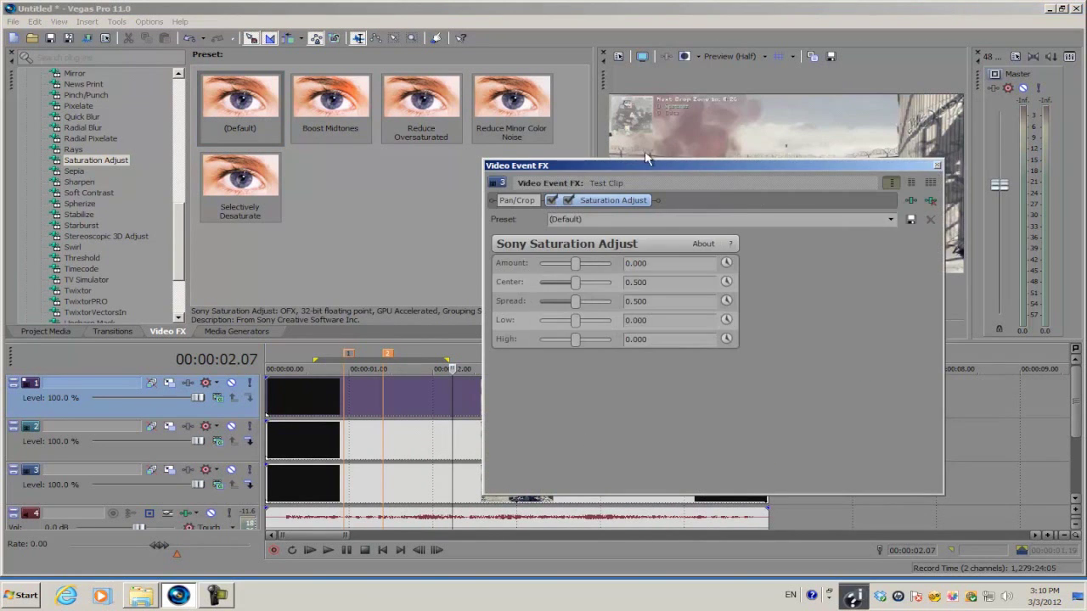
pyautogui.moveTo(622, 167); pyautogui.dragTo(312, 158)
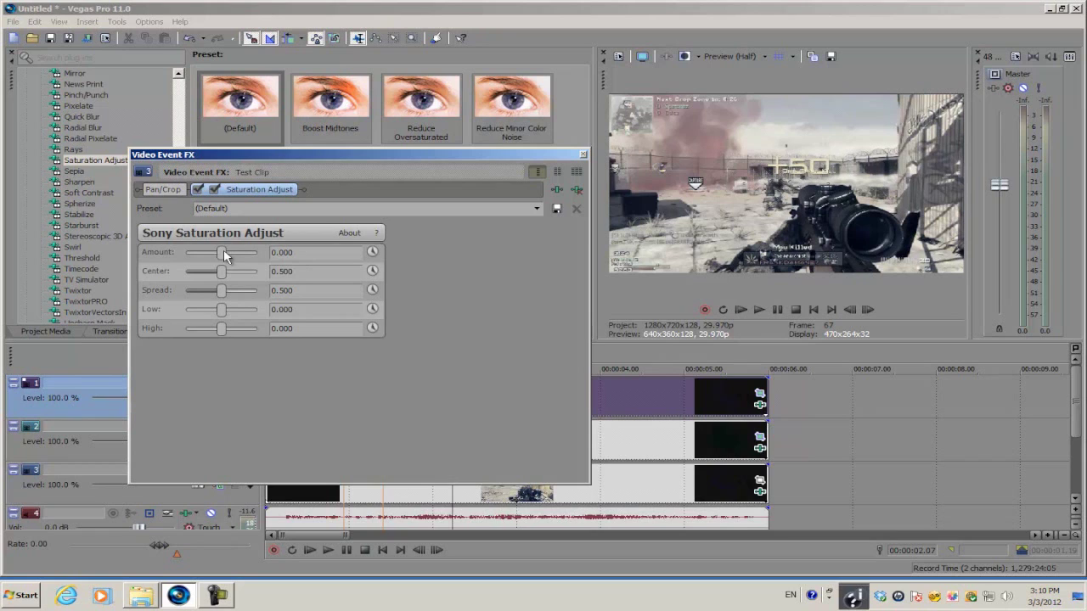
# - Set Amount 1.000, Center 0.000 and Spread 1.000, then close the window
pyautogui.moveTo(224, 249); pyautogui.dragTo(245, 252)
pyautogui.moveTo(221, 276); pyautogui.dragTo(183, 278)
pyautogui.moveTo(228, 293); pyautogui.dragTo(293, 291)
pyautogui.moveTo(241, 252); pyautogui.dragTo(273, 252)
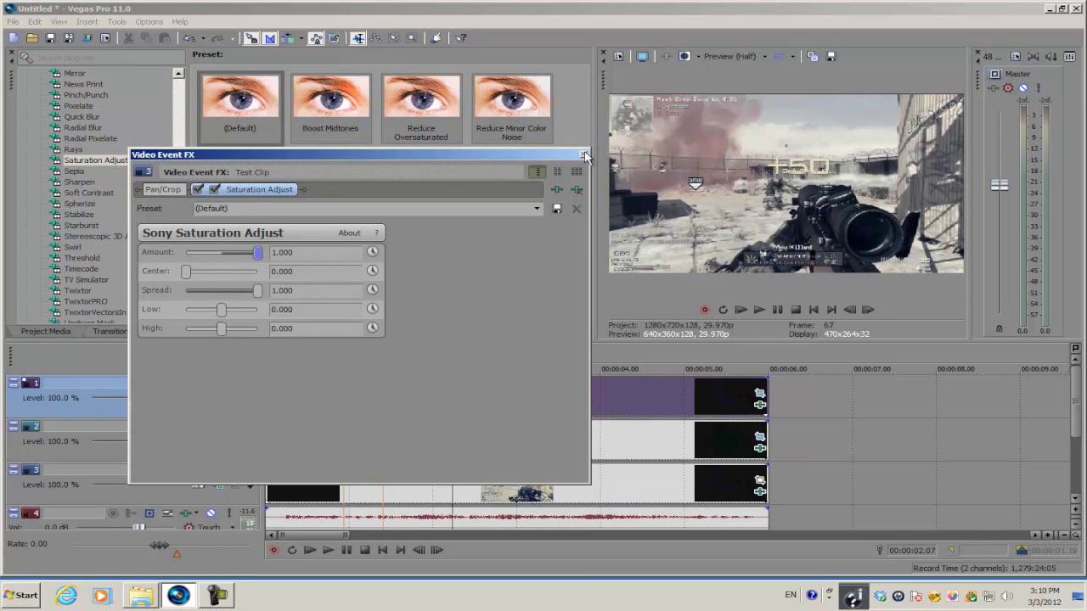
pyautogui.click(583, 155)
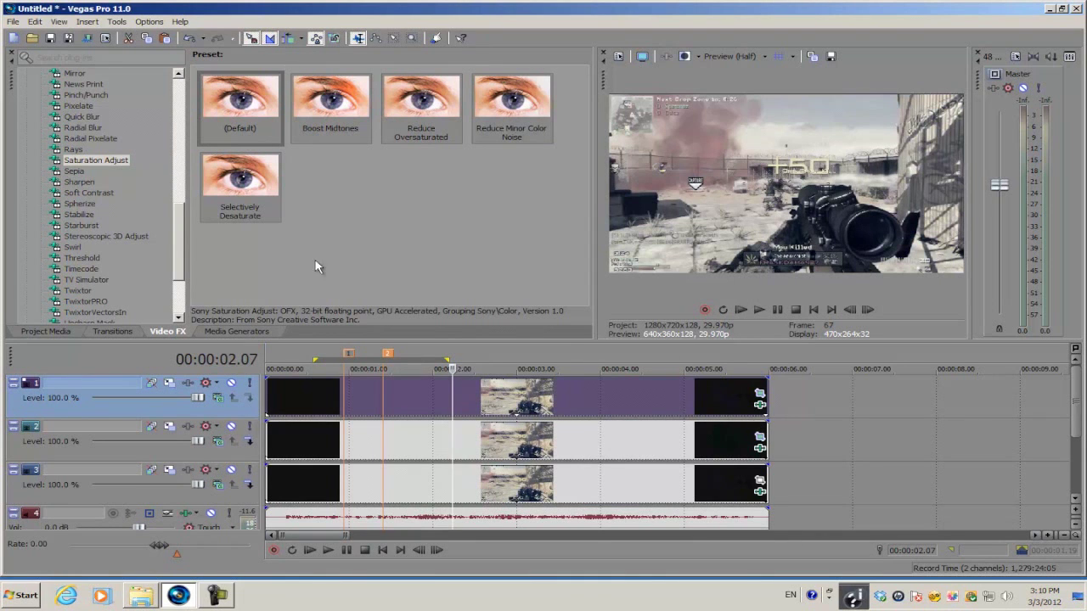
pyautogui.click(692, 458)
pyautogui.click(663, 448)
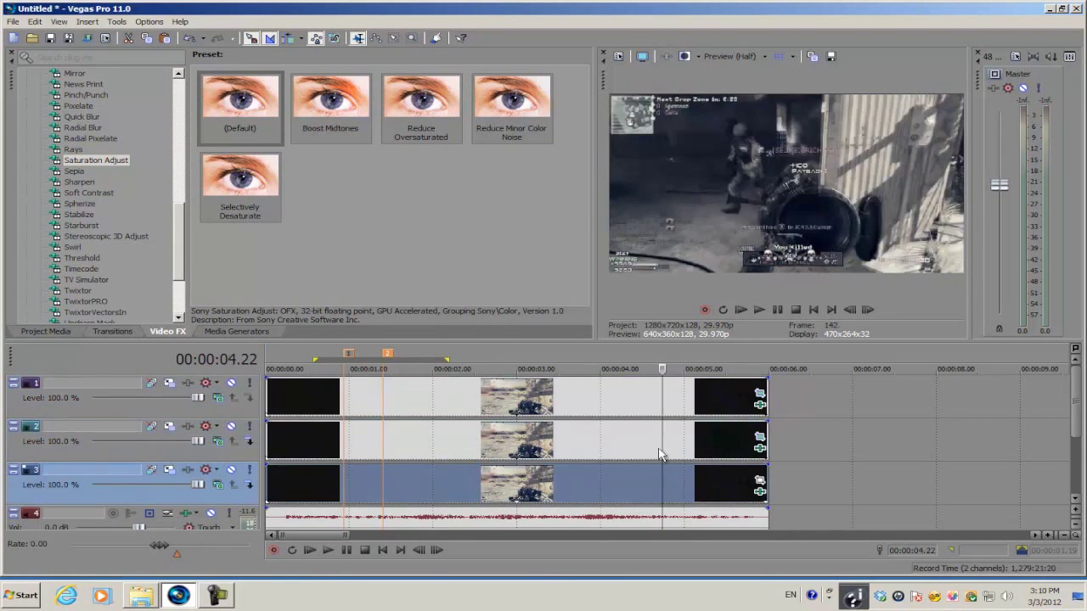
pyautogui.click(664, 403)
pyautogui.click(727, 450)
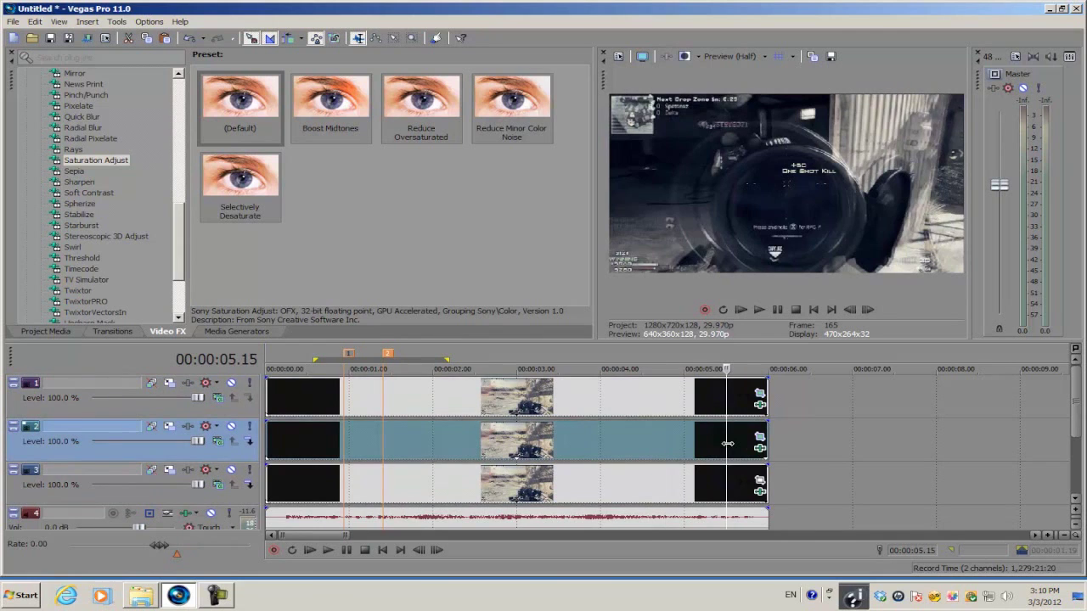